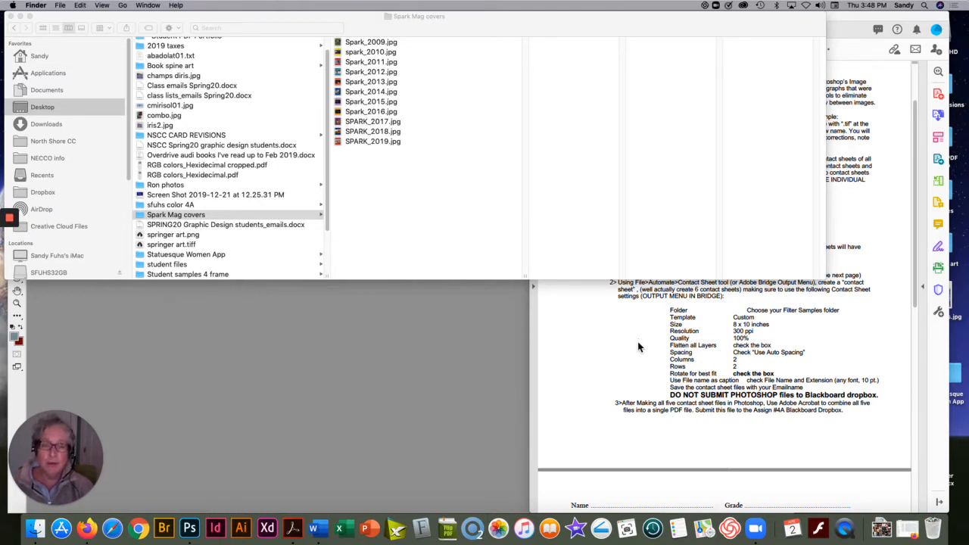
Examine the contact sheet settings in the color modifications assignment PDF, enlarged to 125%
{"action": "left_click", "coordinate": [637, 345]}
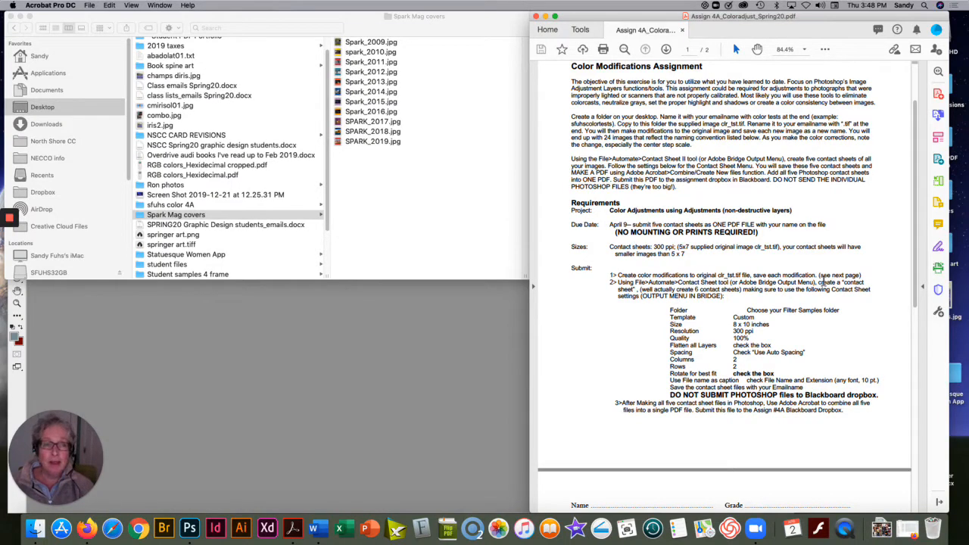
{"action": "left_click_drag", "start_coordinate": [916, 160], "coordinate": [909, 198]}
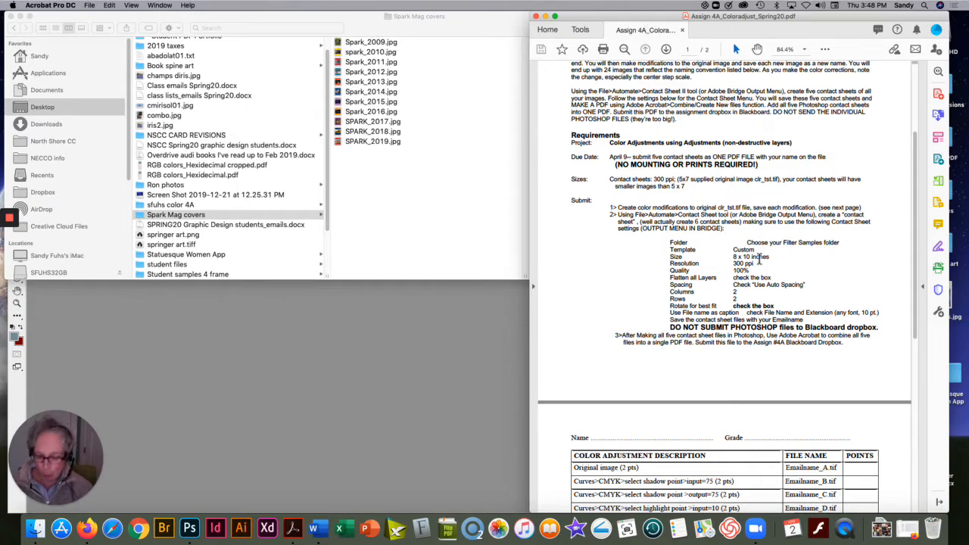
{"action": "key", "text": "super+equal"}
{"action": "key", "text": "super+equal"}
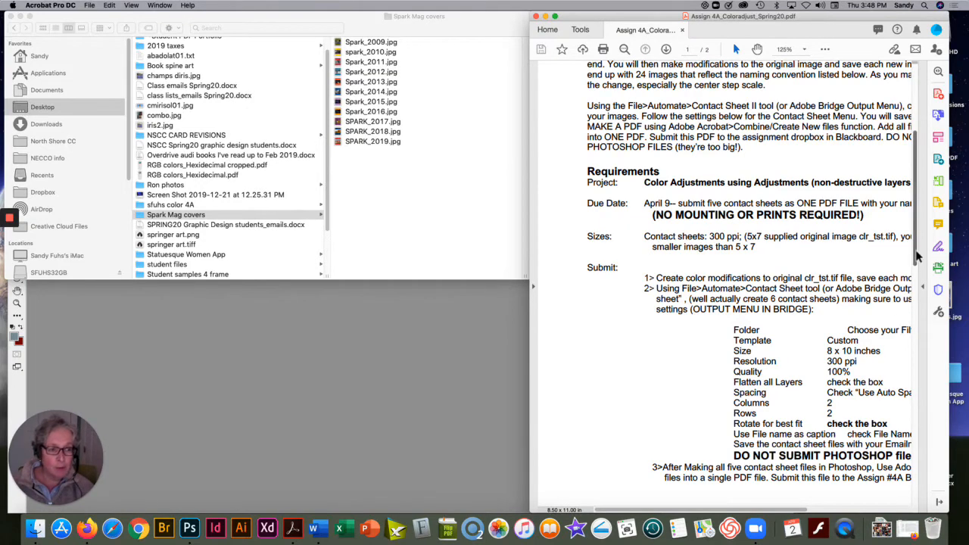
{"action": "scroll", "coordinate": [878, 351], "scroll_direction": "down", "scroll_amount": 4}
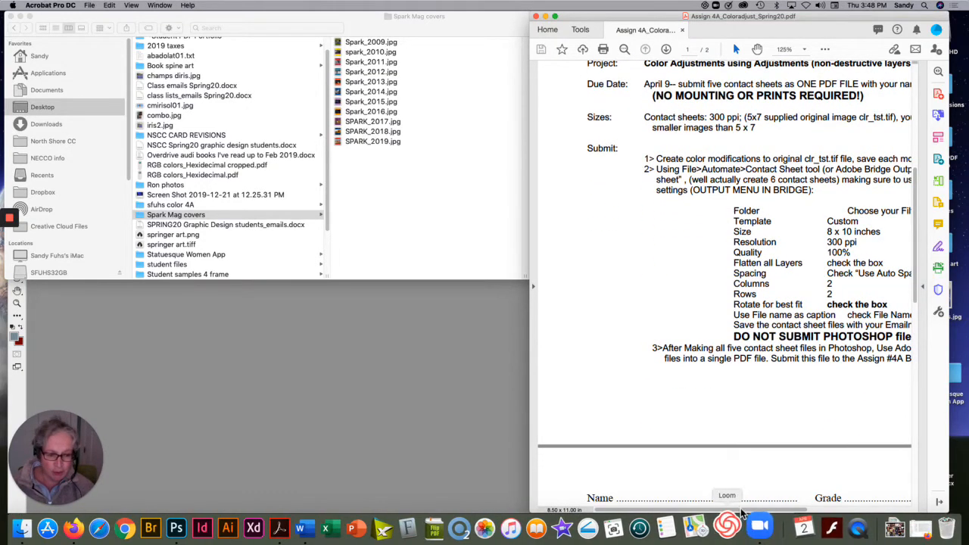
{"action": "left_click_drag", "start_coordinate": [757, 510], "coordinate": [806, 507]}
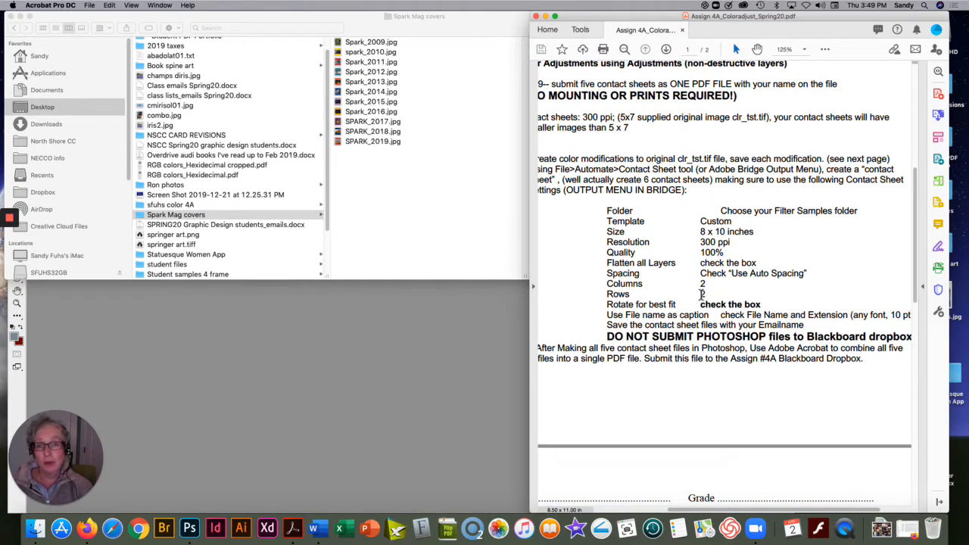
Switch to Finder and preview Spark_2009.jpg and SPARK_2019.jpg in the Spark Mag covers folder
{"action": "left_click", "coordinate": [415, 186]}
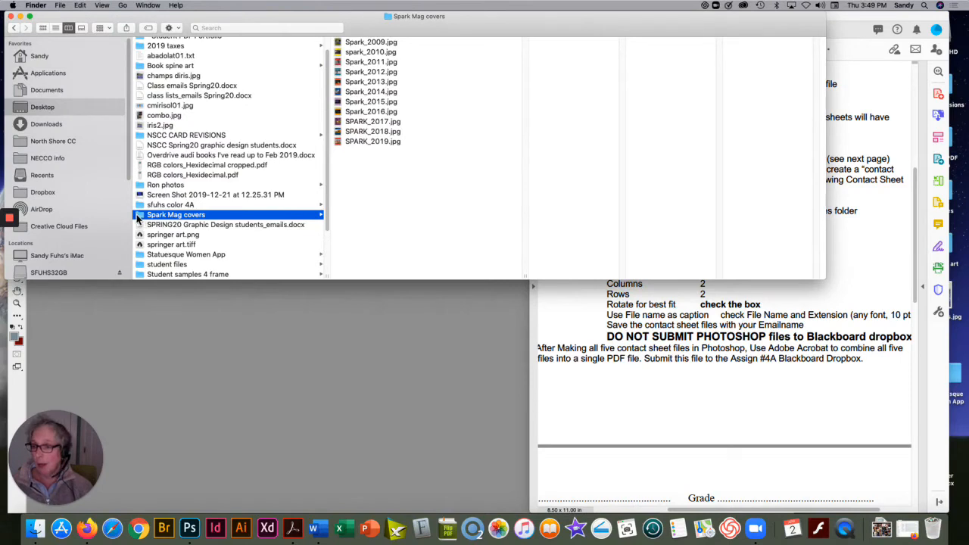
{"action": "mouse_move", "coordinate": [140, 219]}
{"action": "left_mouse_down"}
{"action": "mouse_move", "coordinate": [155, 170]}
{"action": "mouse_move", "coordinate": [141, 220]}
{"action": "left_mouse_up"}
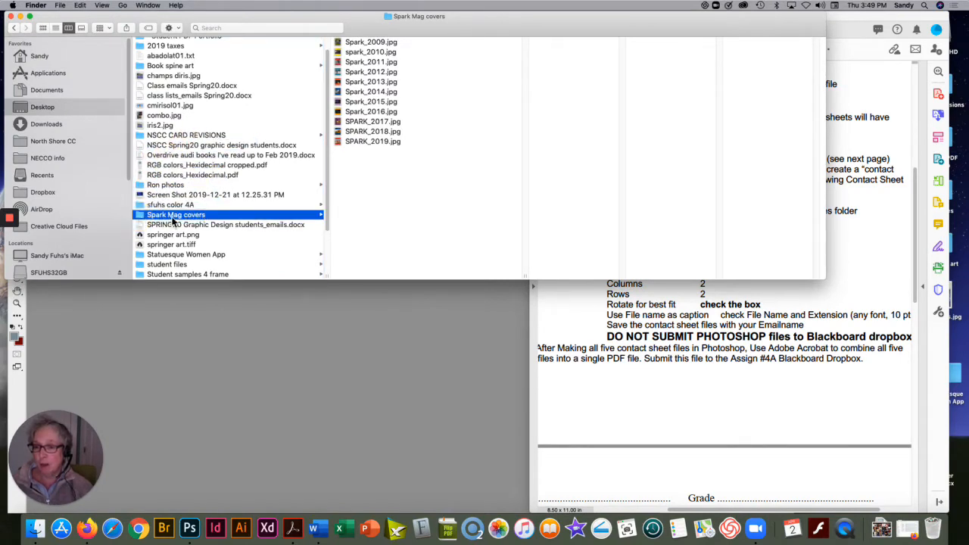
{"action": "left_click", "coordinate": [382, 43]}
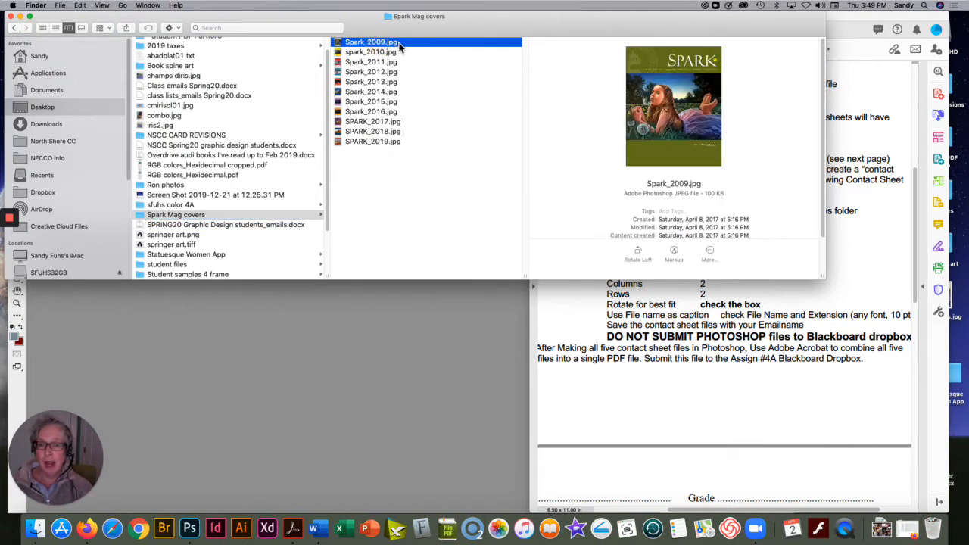
{"action": "left_click", "coordinate": [393, 140]}
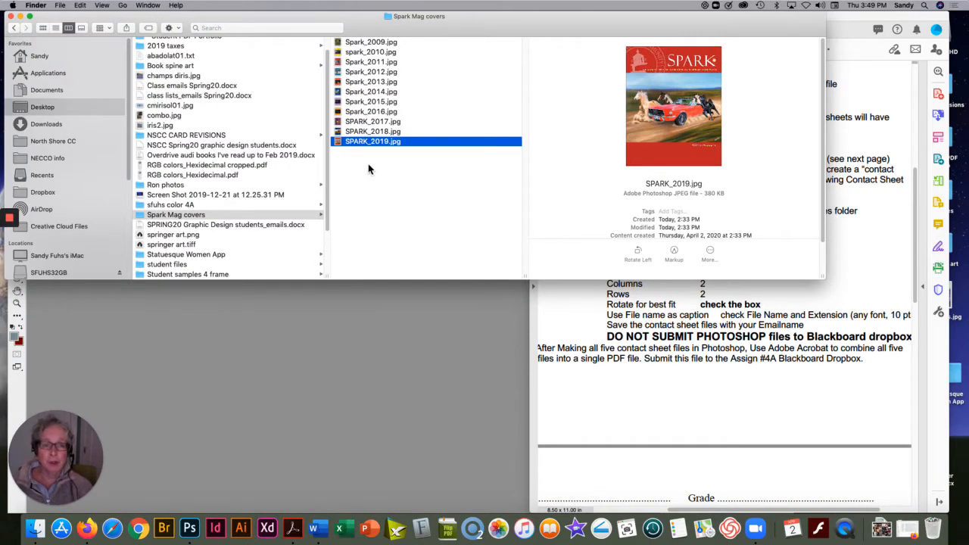
Switch to Photoshop, start Contact Sheet II and choose the desktop folder Spark Mag covers as the image source
{"action": "left_click", "coordinate": [404, 347]}
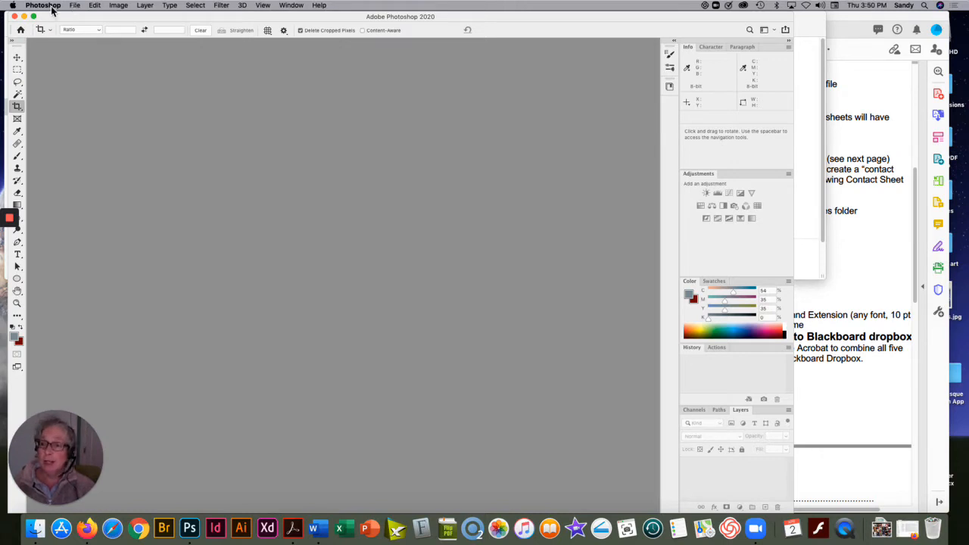
{"action": "left_click", "coordinate": [76, 7]}
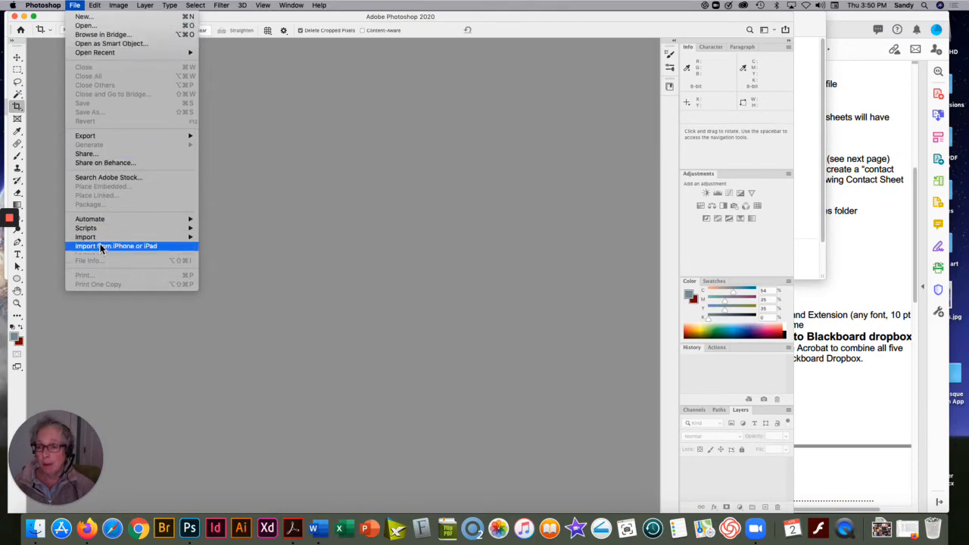
{"action": "mouse_move", "coordinate": [104, 216]}
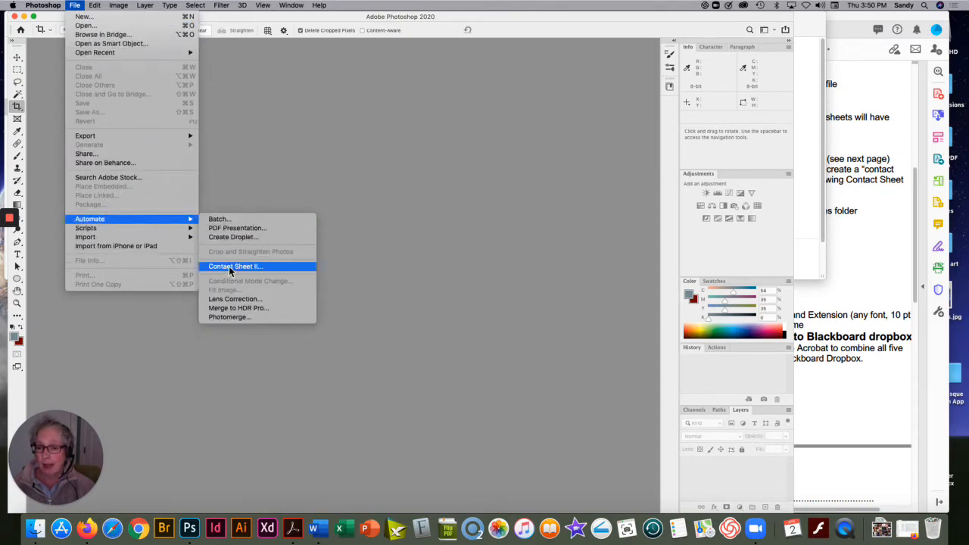
{"action": "left_click", "coordinate": [272, 266]}
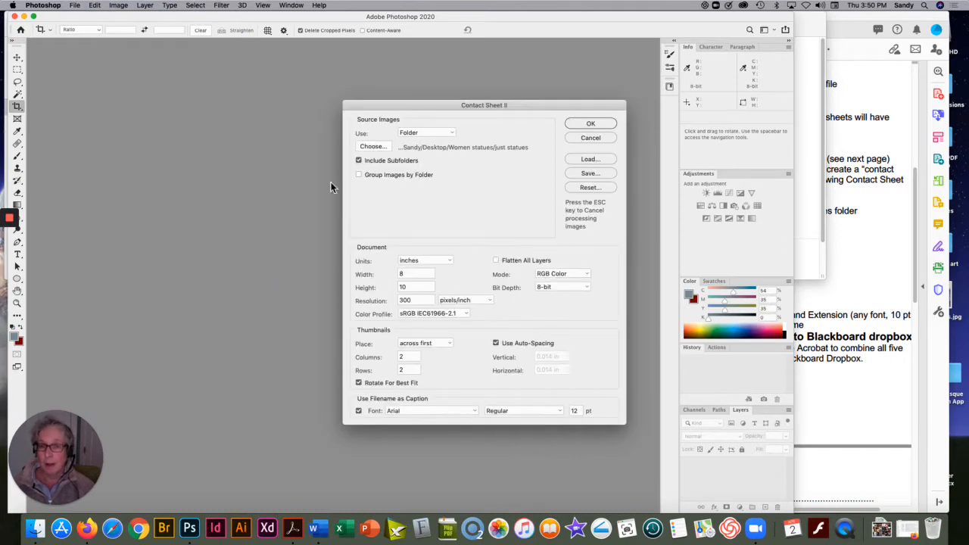
{"action": "left_click_drag", "start_coordinate": [363, 108], "coordinate": [249, 56]}
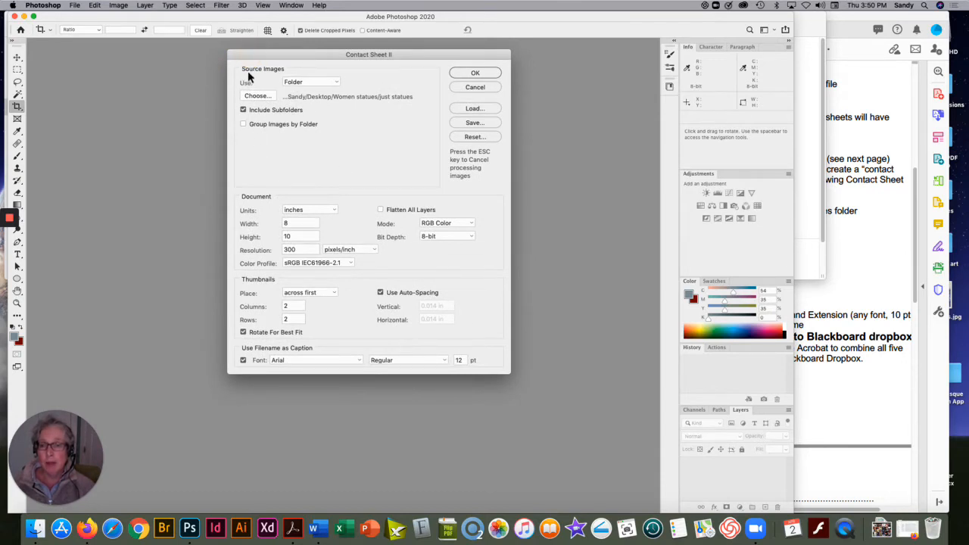
{"action": "left_click", "coordinate": [336, 82]}
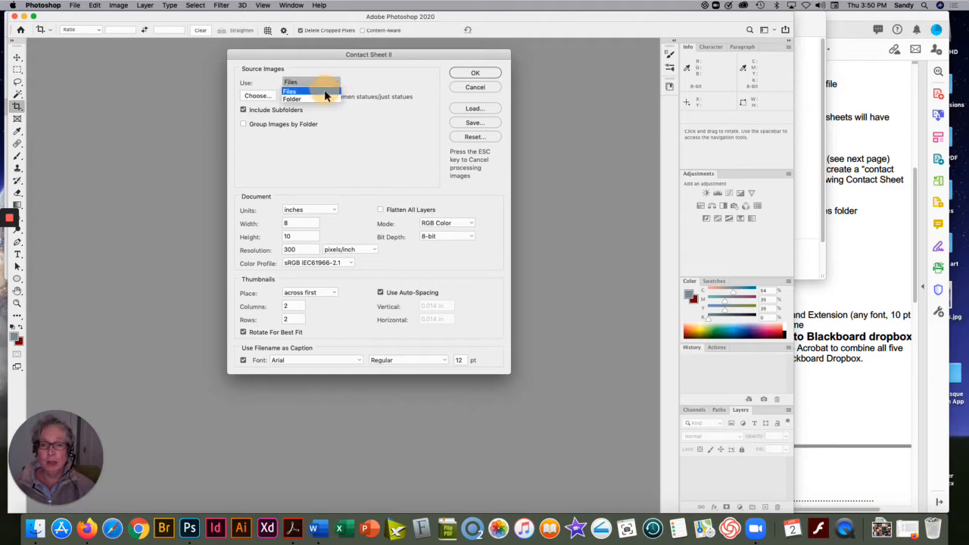
{"action": "left_click", "coordinate": [324, 99]}
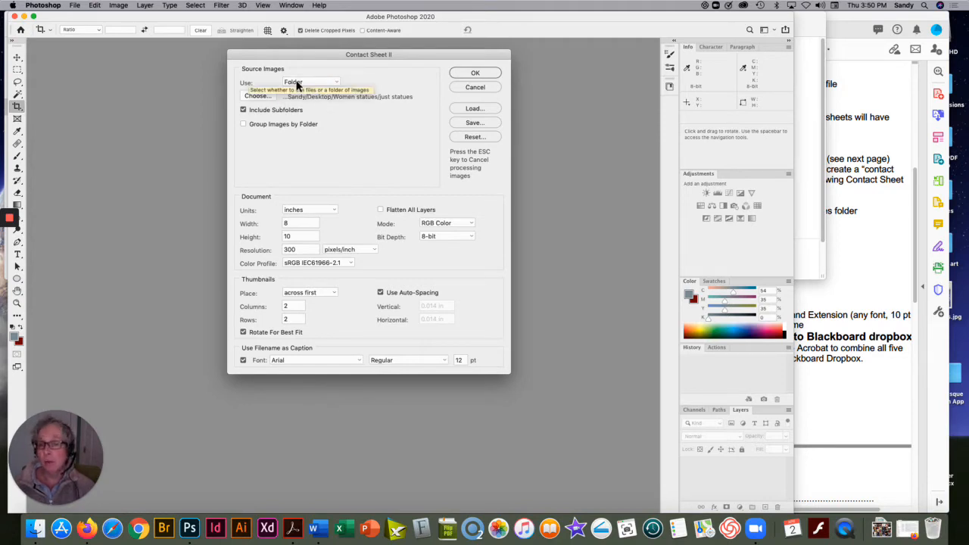
{"action": "left_click", "coordinate": [257, 95]}
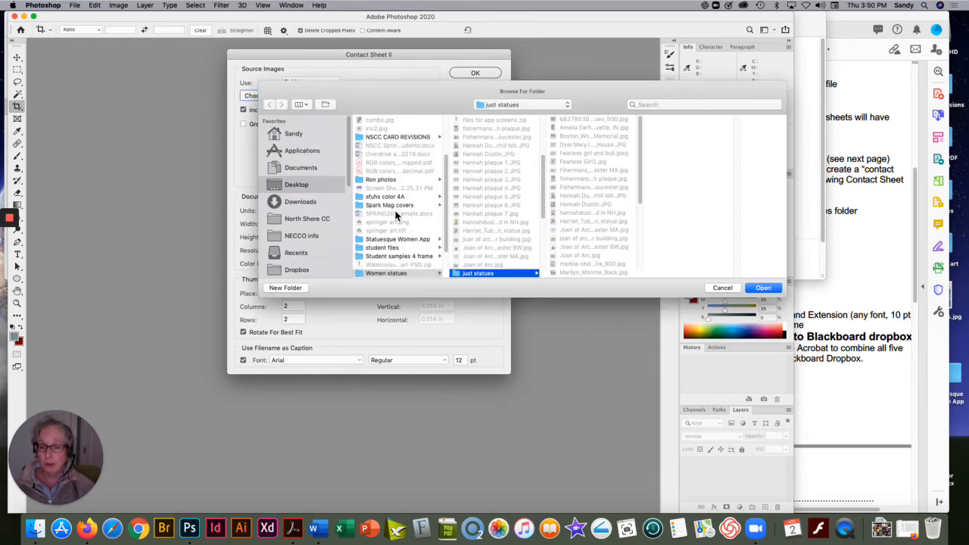
{"action": "left_click", "coordinate": [382, 205]}
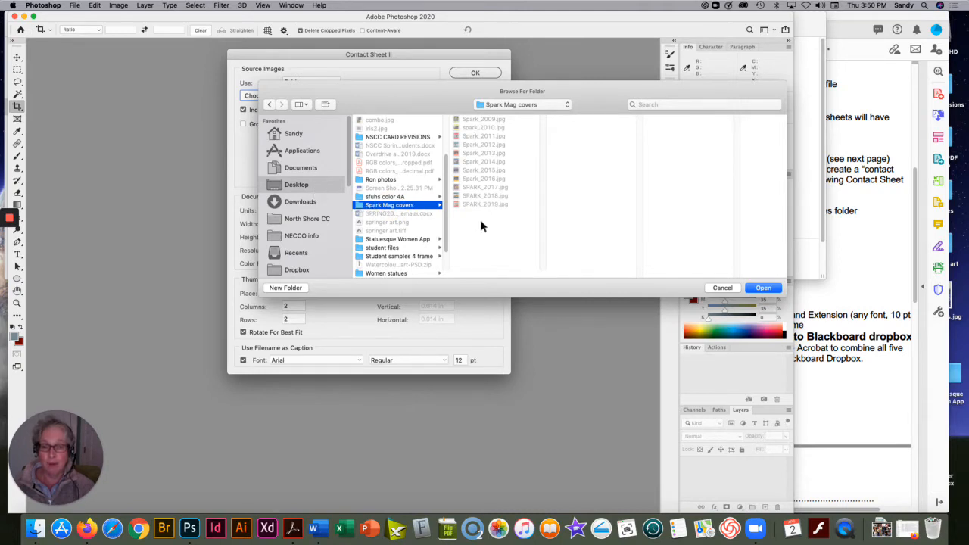
{"action": "left_click", "coordinate": [762, 288]}
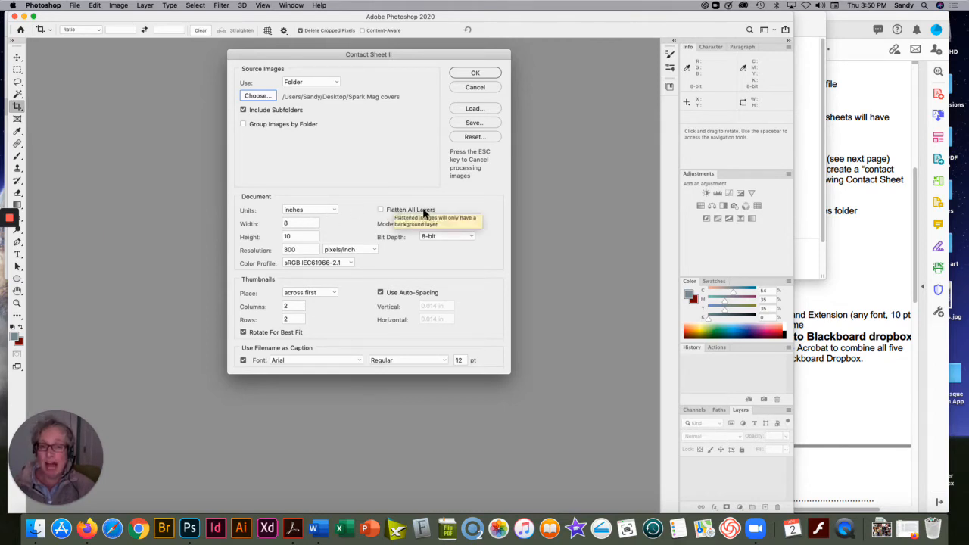
Enable Flatten All Layers and set the contact sheet resolution to 72 pixels/inch
{"action": "left_click", "coordinate": [380, 209]}
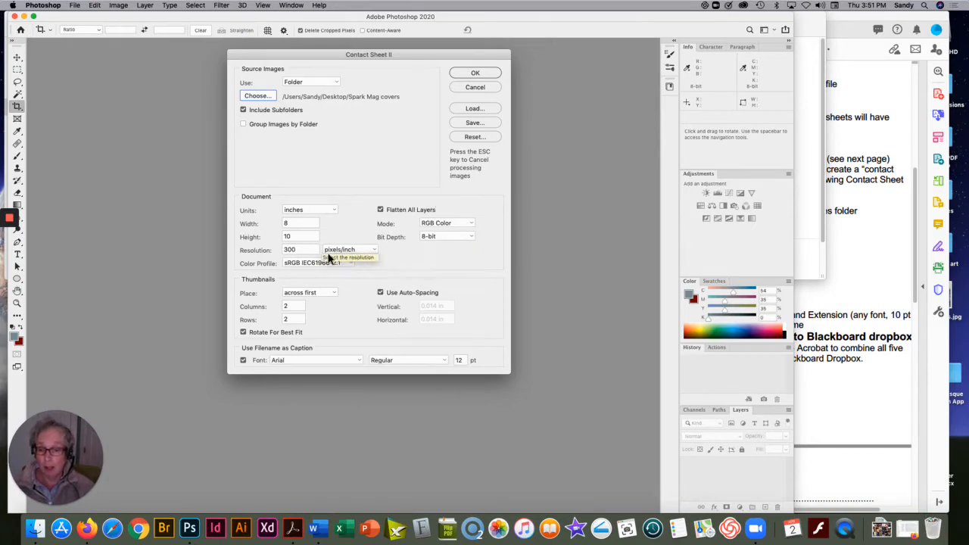
{"action": "left_click", "coordinate": [294, 250]}
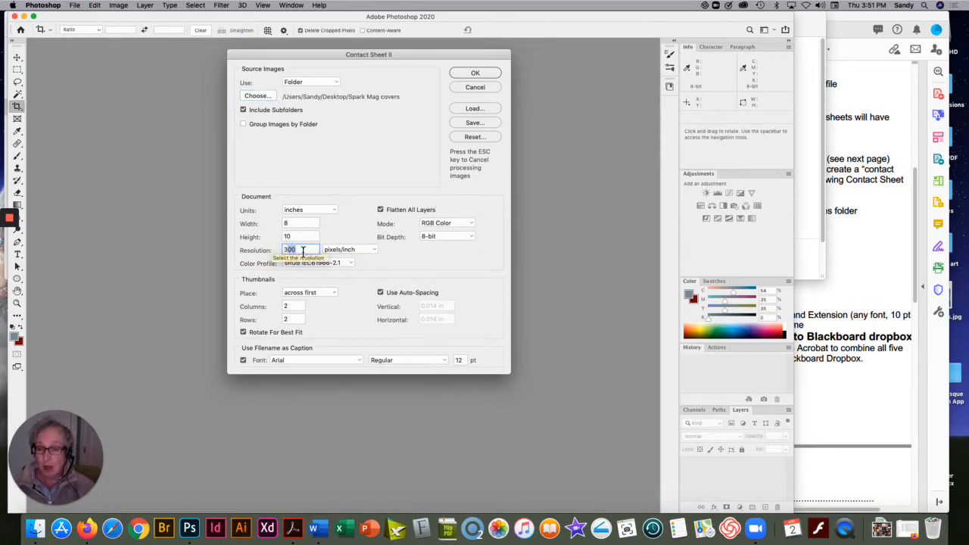
{"action": "left_click_drag", "start_coordinate": [303, 250], "coordinate": [280, 250]}
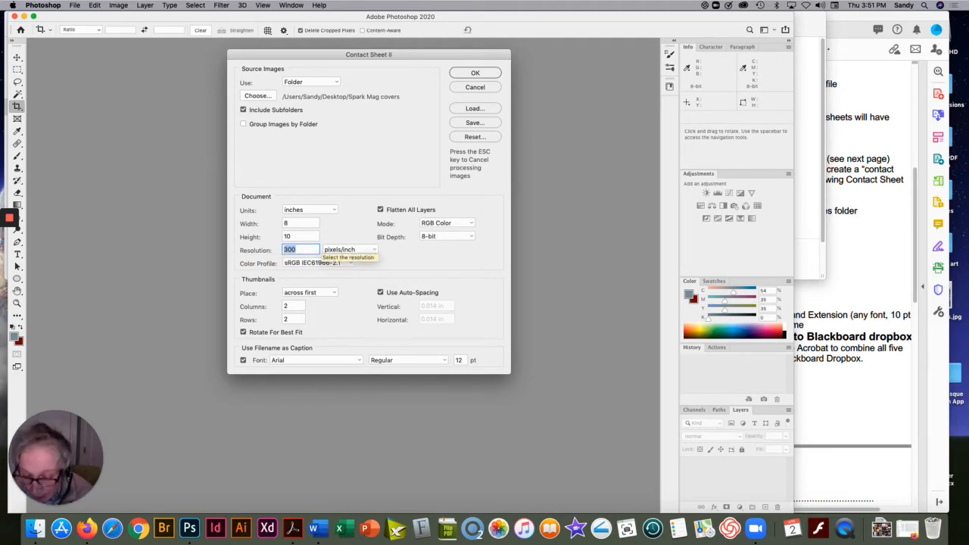
{"action": "type", "text": "72"}
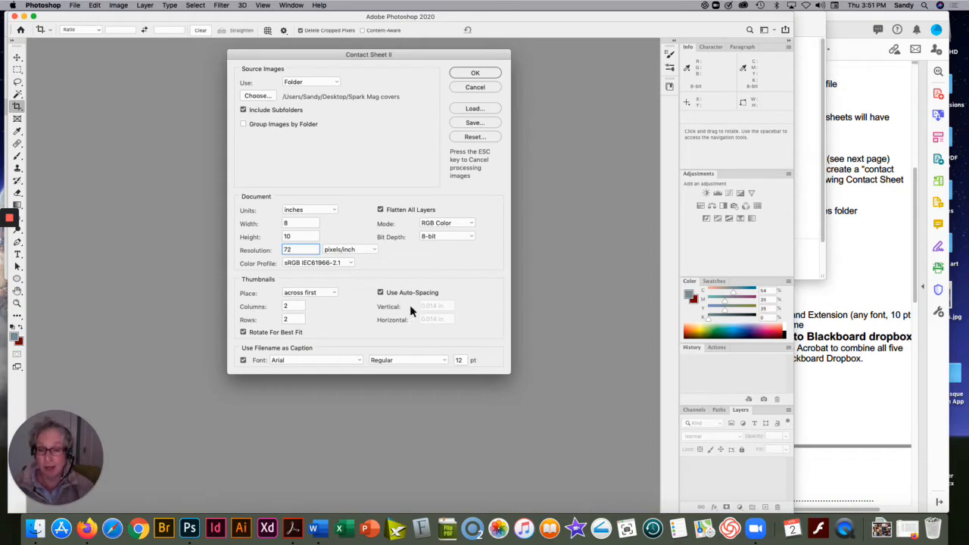
Generate the contact sheets with filenames as captions enabled
{"action": "left_click", "coordinate": [243, 361]}
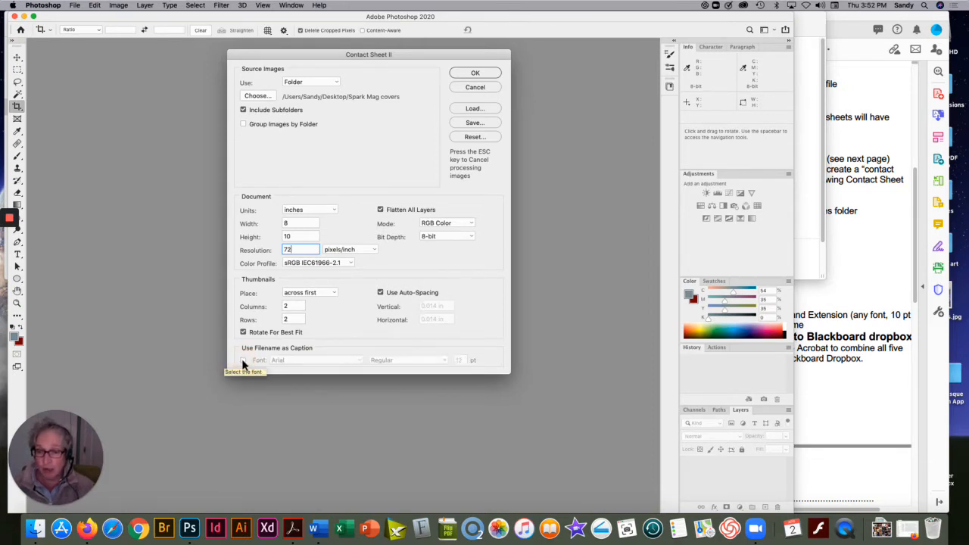
{"action": "left_click", "coordinate": [243, 360]}
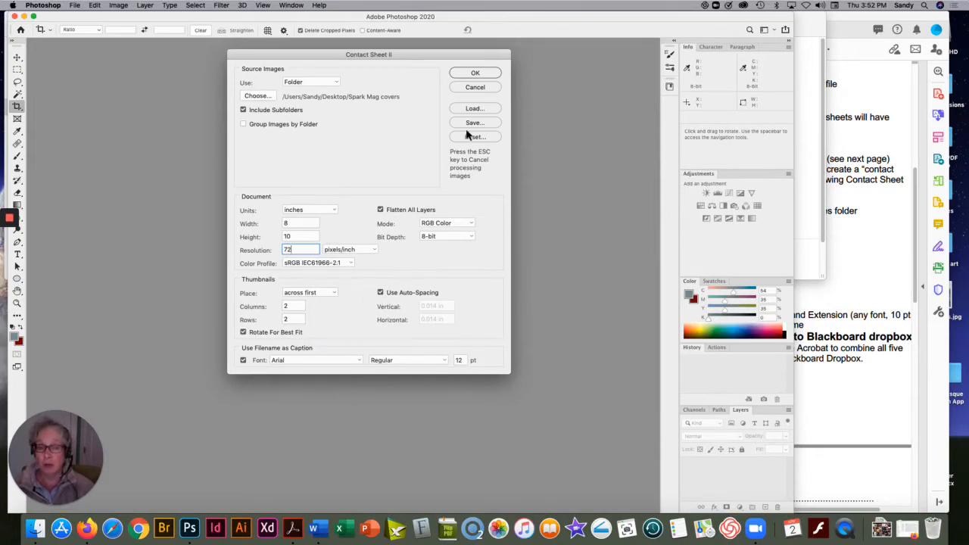
{"action": "left_click", "coordinate": [475, 72]}
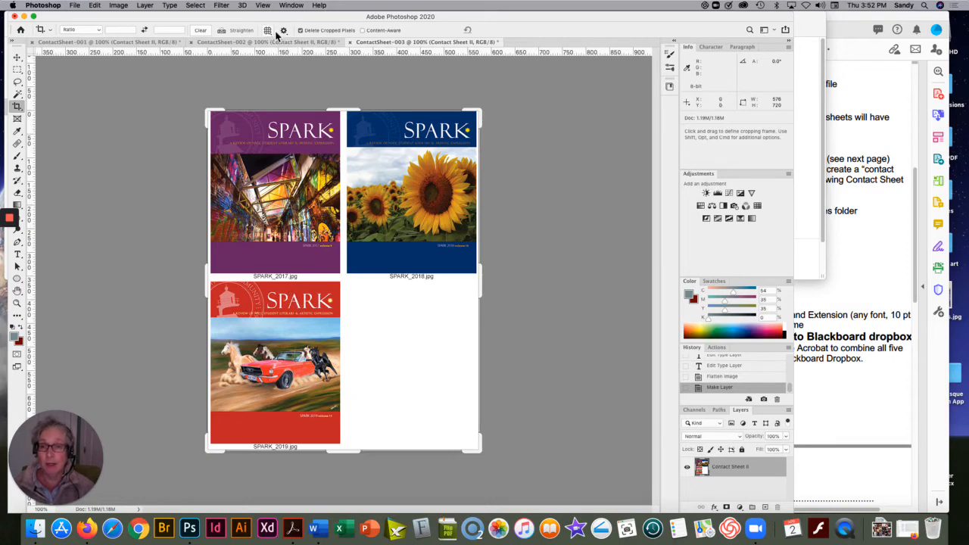
Look through the generated contact sheets, checking the covers and filename captions on each one
{"action": "left_click", "coordinate": [315, 43]}
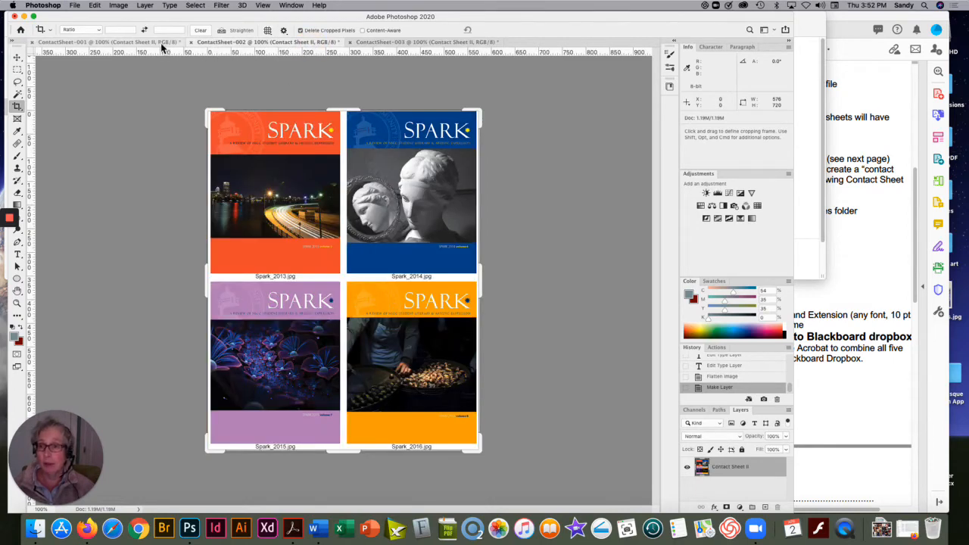
{"action": "left_click", "coordinate": [161, 43]}
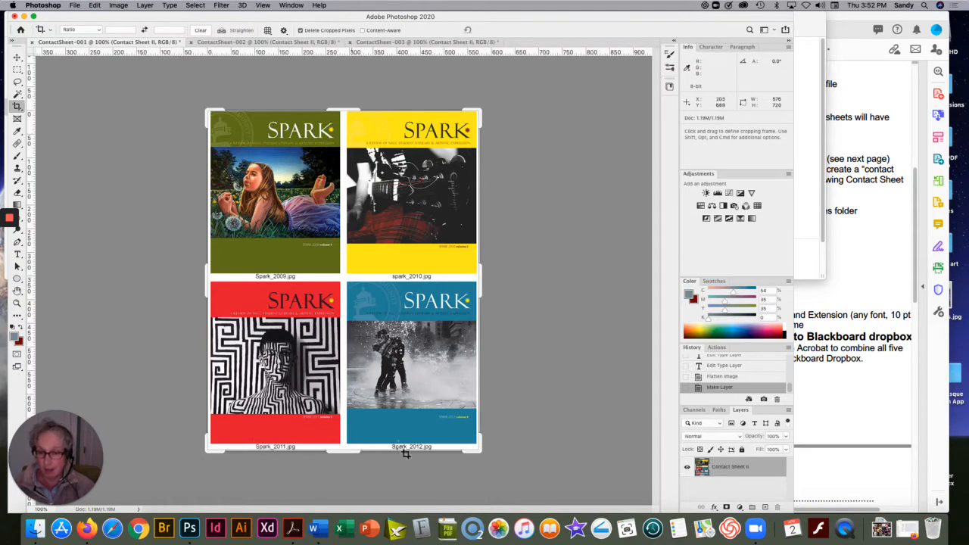
{"action": "left_click", "coordinate": [225, 42]}
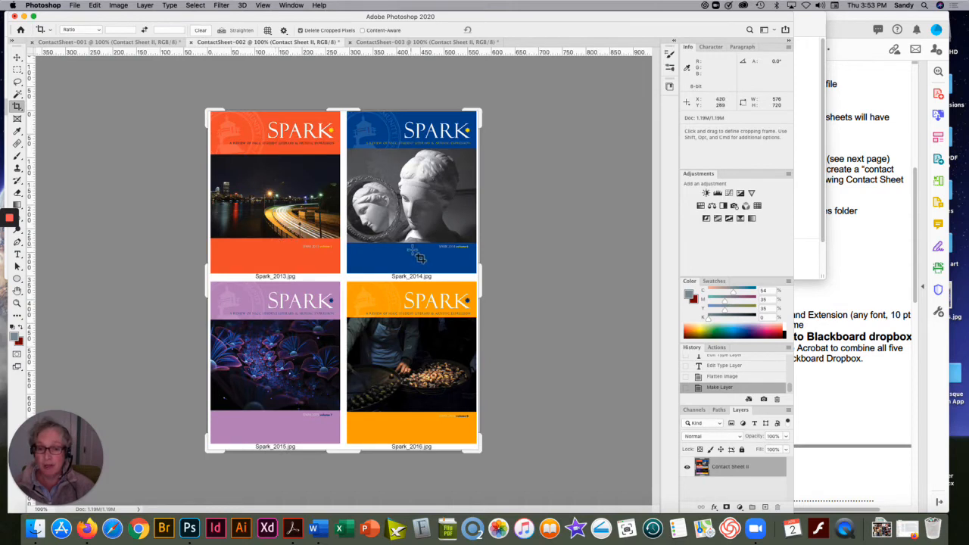
{"action": "left_click", "coordinate": [373, 43]}
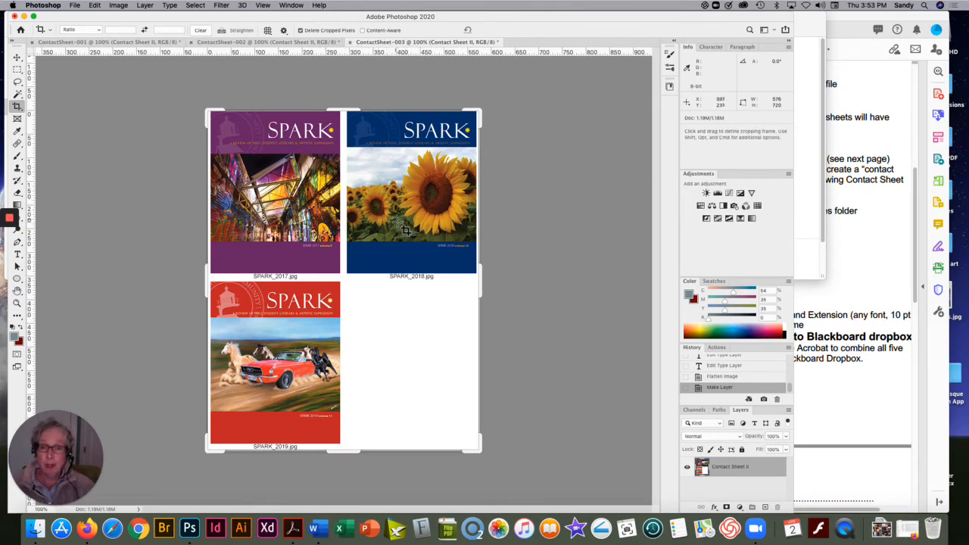
{"action": "left_click", "coordinate": [77, 5]}
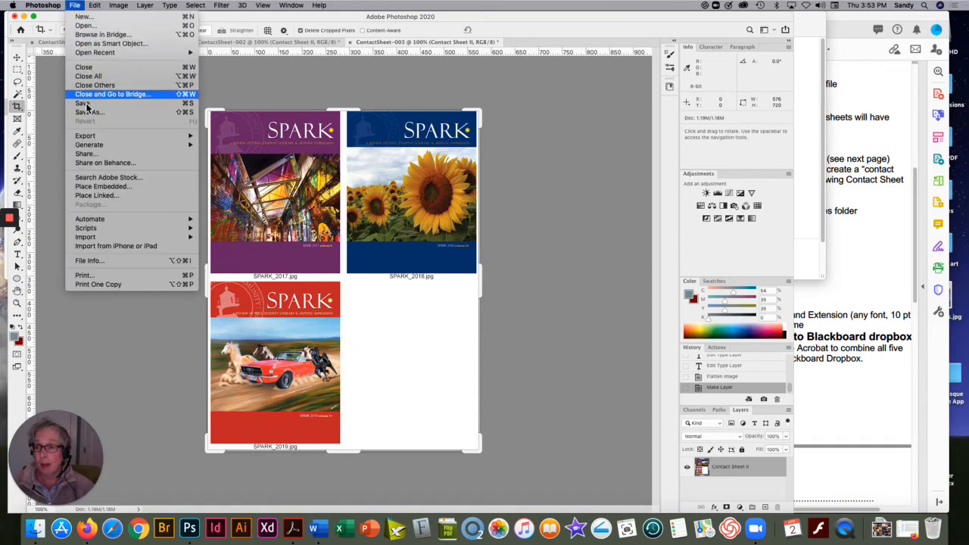
{"action": "mouse_move", "coordinate": [97, 239]}
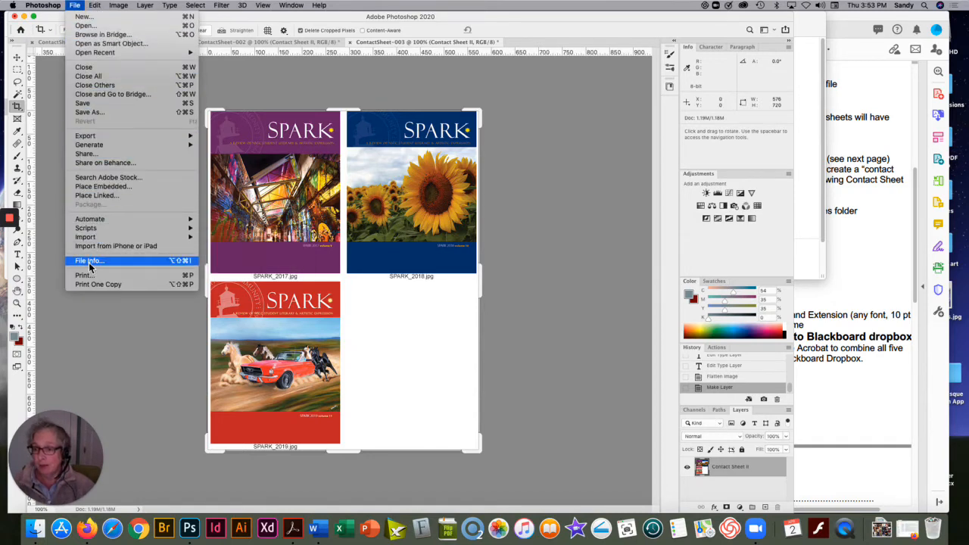
{"action": "left_click", "coordinate": [230, 200]}
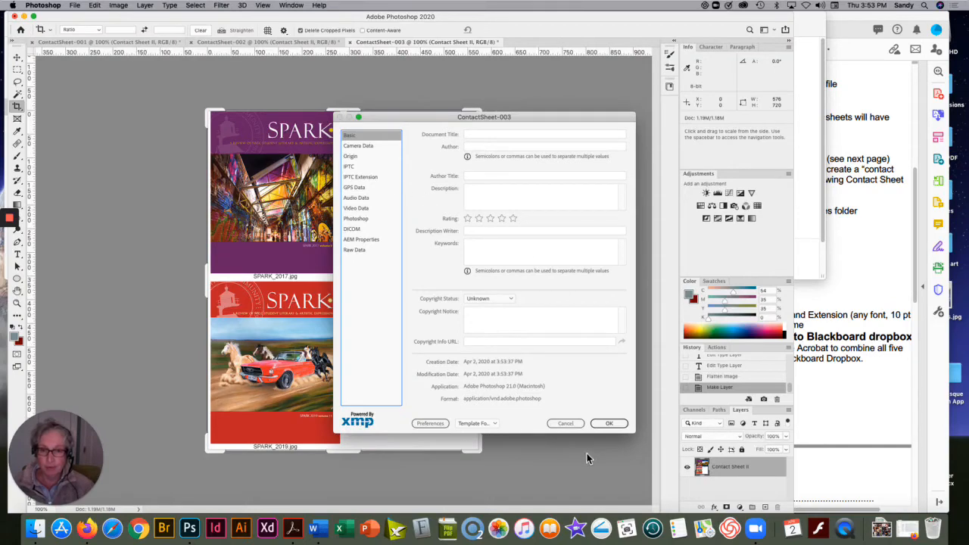
{"action": "left_click", "coordinate": [569, 423]}
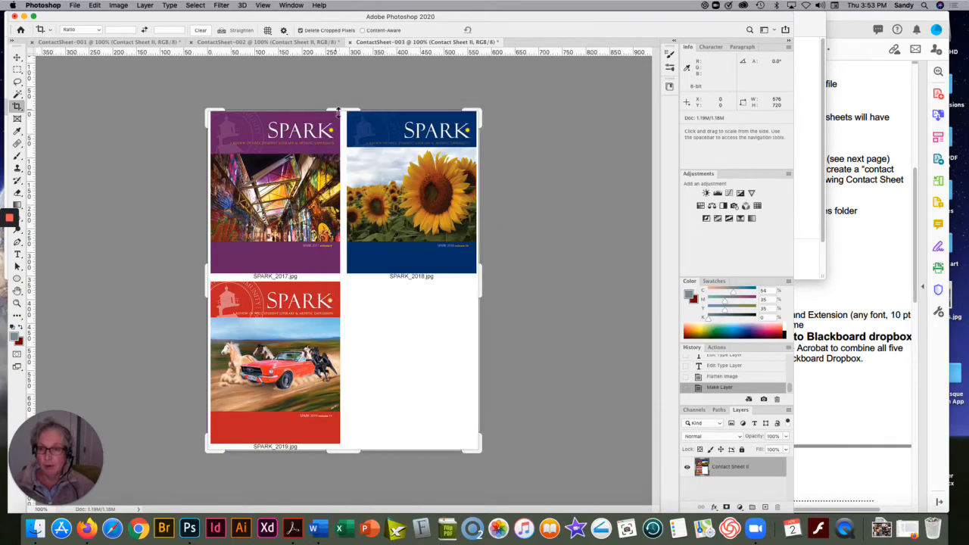
Check the image dimensions and resolution of the third contact sheet
{"action": "key", "text": "alt+super+i"}
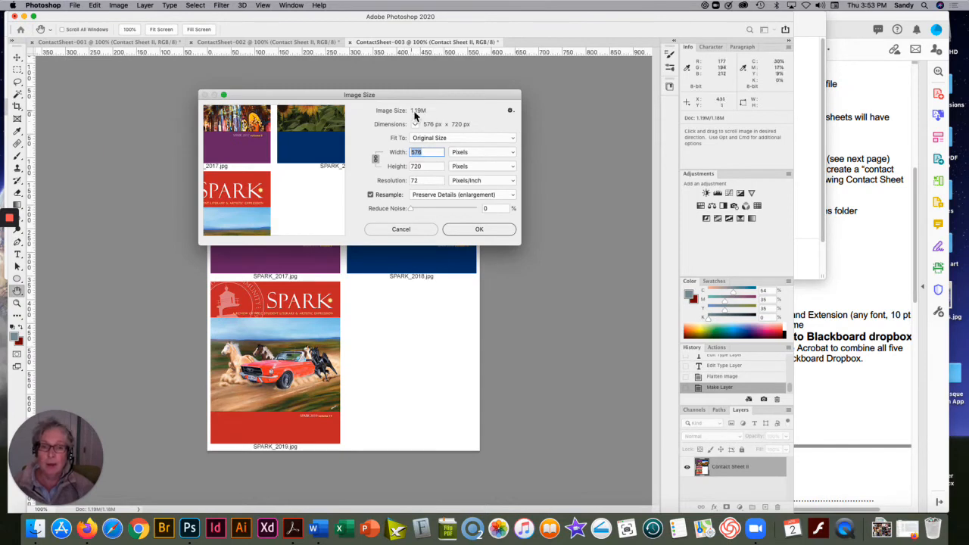
{"action": "left_click", "coordinate": [480, 229]}
{"action": "key", "text": "c"}
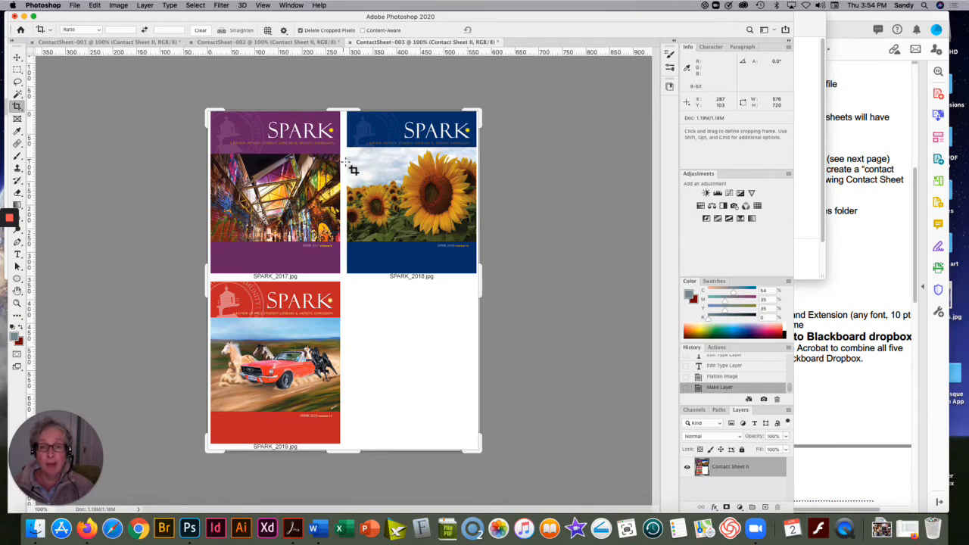
Save the third contact sheet as ContactSheet-003.psd in the Zoom backgrounds folder and close it
{"action": "right_click", "coordinate": [367, 47]}
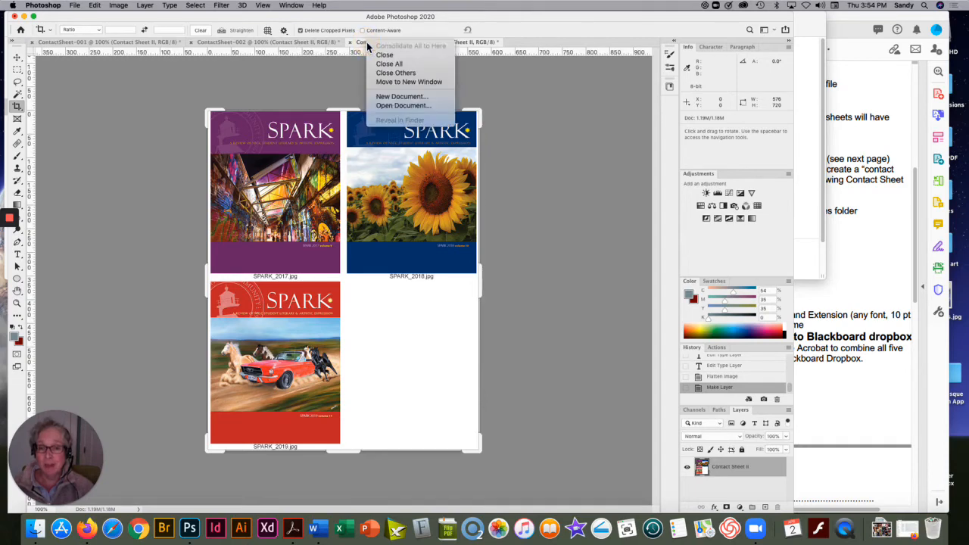
{"action": "left_click", "coordinate": [348, 77]}
{"action": "left_click", "coordinate": [73, 6]}
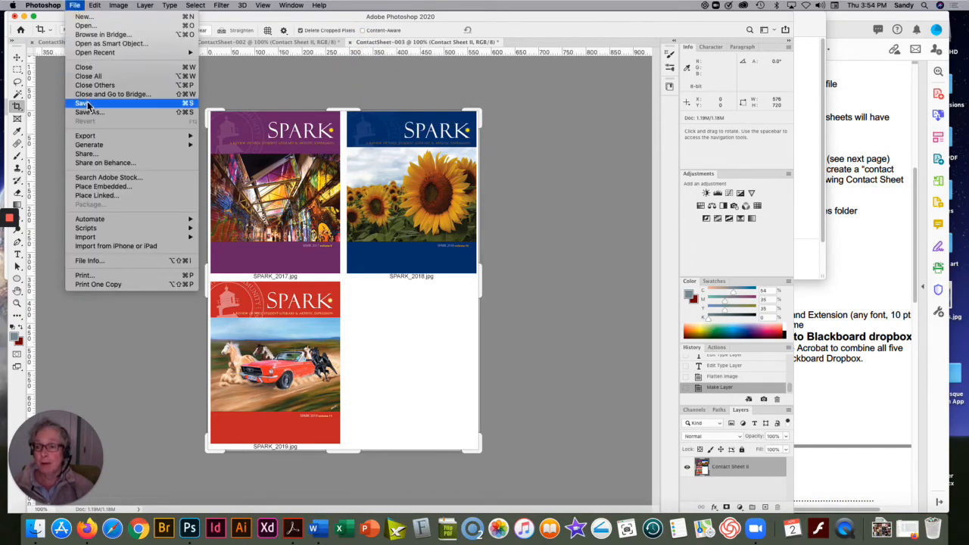
{"action": "left_click", "coordinate": [125, 105]}
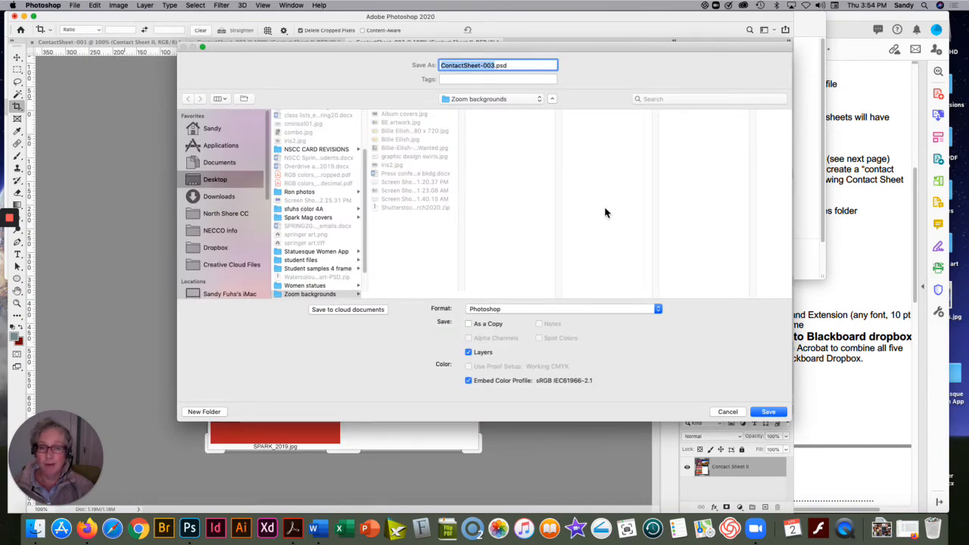
{"action": "left_click", "coordinate": [768, 411]}
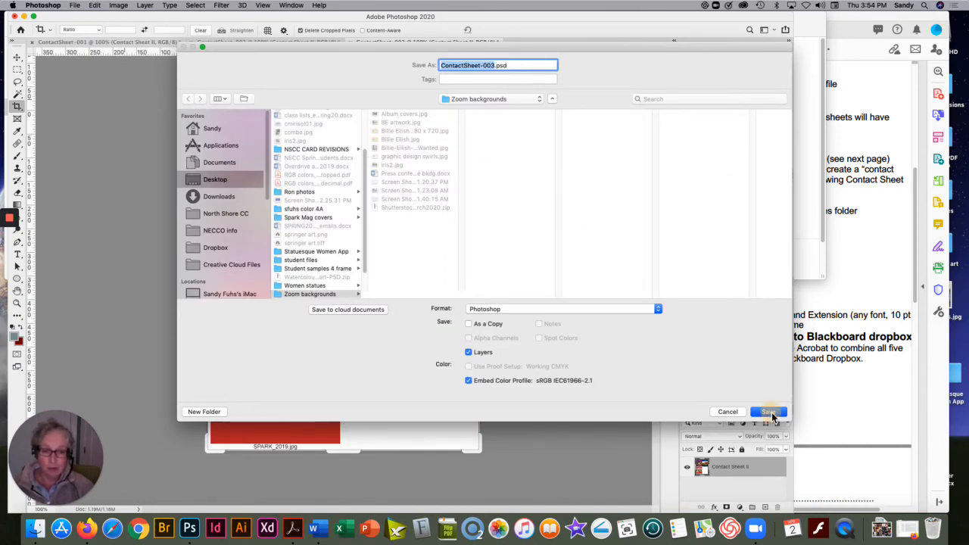
{"action": "left_click", "coordinate": [567, 234]}
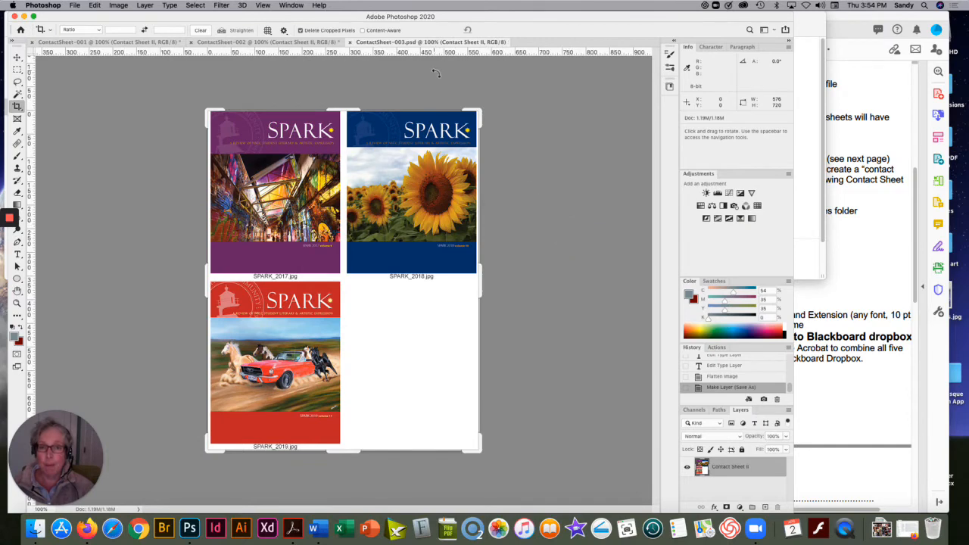
{"action": "left_click", "coordinate": [351, 42]}
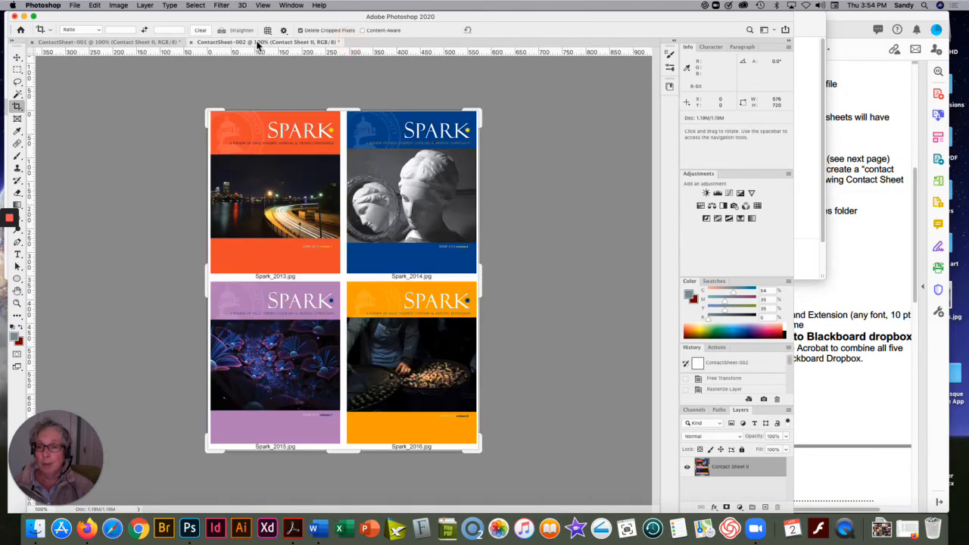
Save the second contact sheet as ContactSheet-002.psd in the Zoom backgrounds folder and close it
{"action": "left_click", "coordinate": [75, 6]}
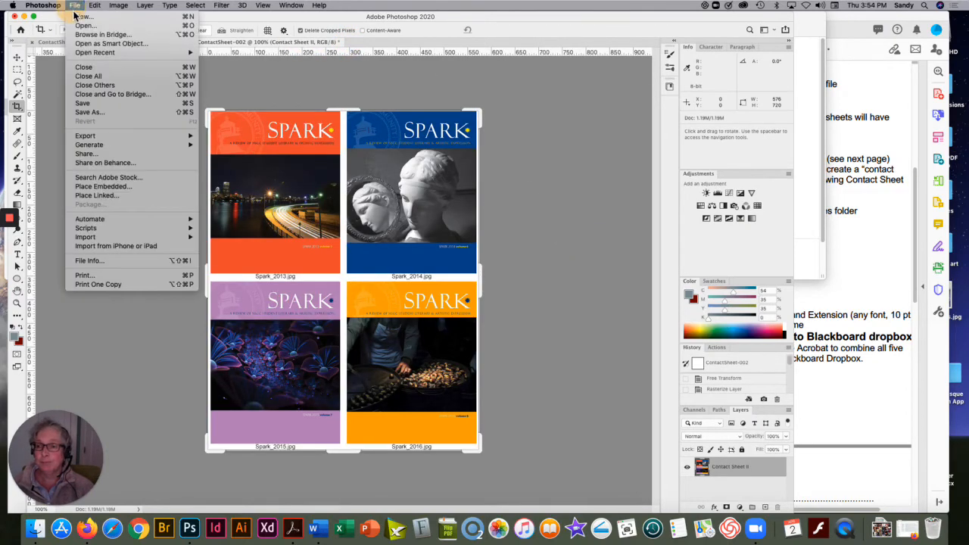
{"action": "left_click", "coordinate": [95, 112]}
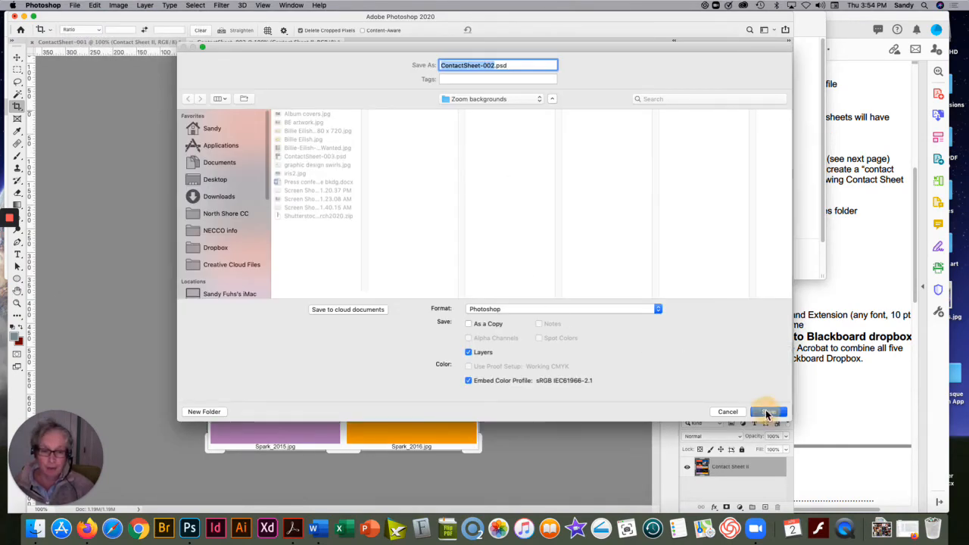
{"action": "left_click", "coordinate": [766, 411]}
{"action": "left_click", "coordinate": [568, 234]}
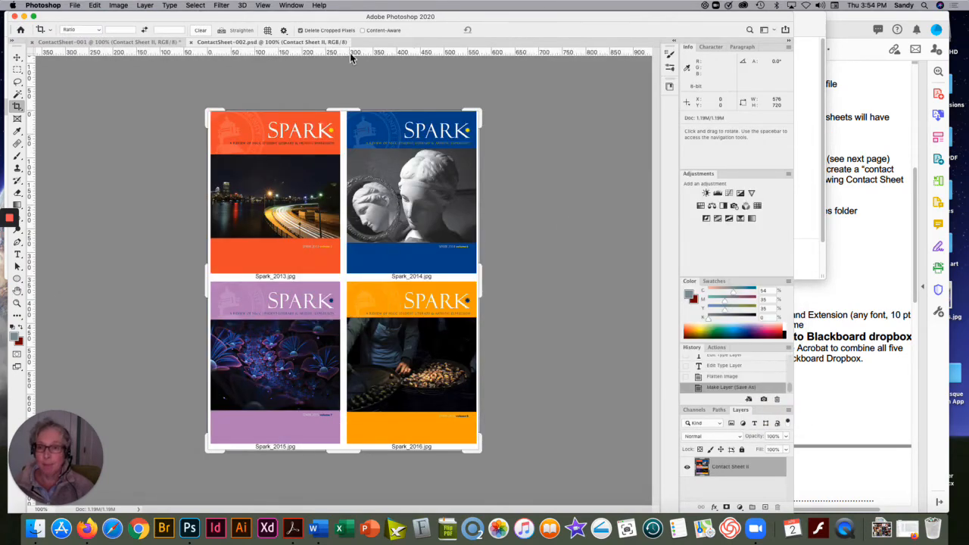
{"action": "left_click", "coordinate": [75, 6]}
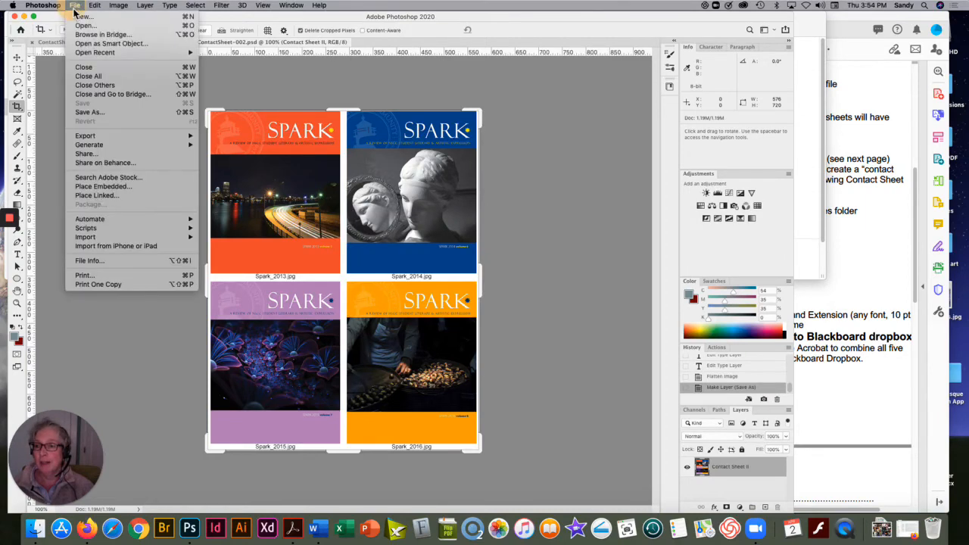
{"action": "left_click", "coordinate": [255, 78]}
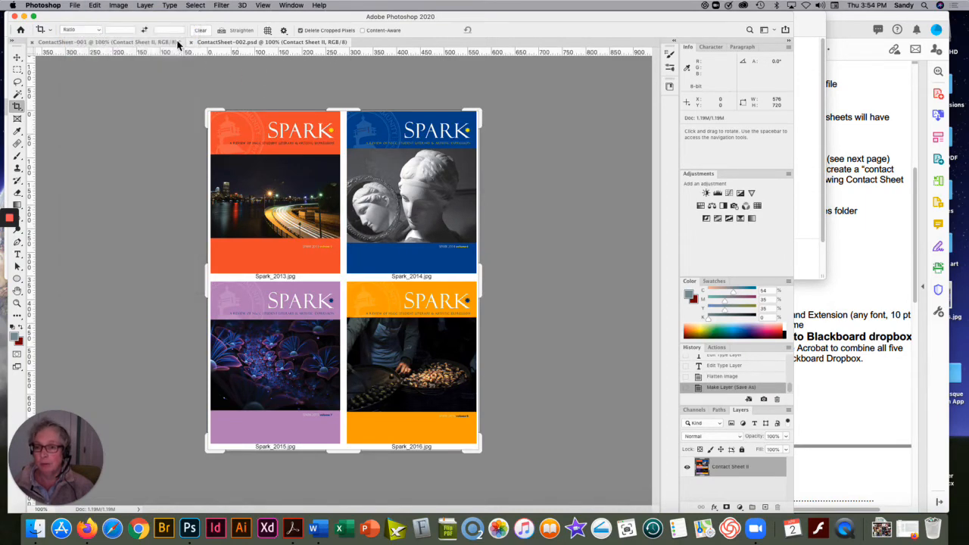
Save the remaining contact sheet as ContactSheet-001.psd in the Zoom backgrounds folder with Maximize Compatibility on, and close it
{"action": "left_click", "coordinate": [75, 5]}
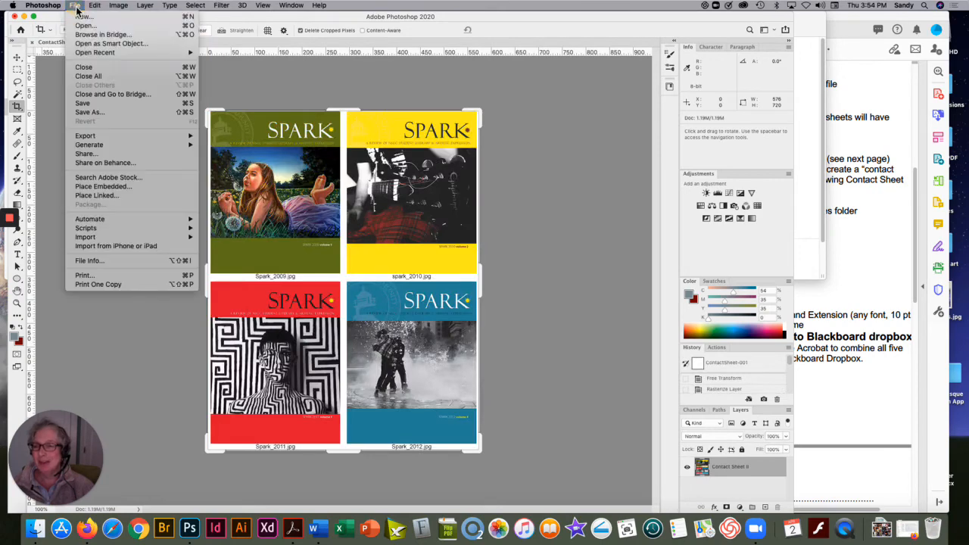
{"action": "left_click", "coordinate": [91, 112]}
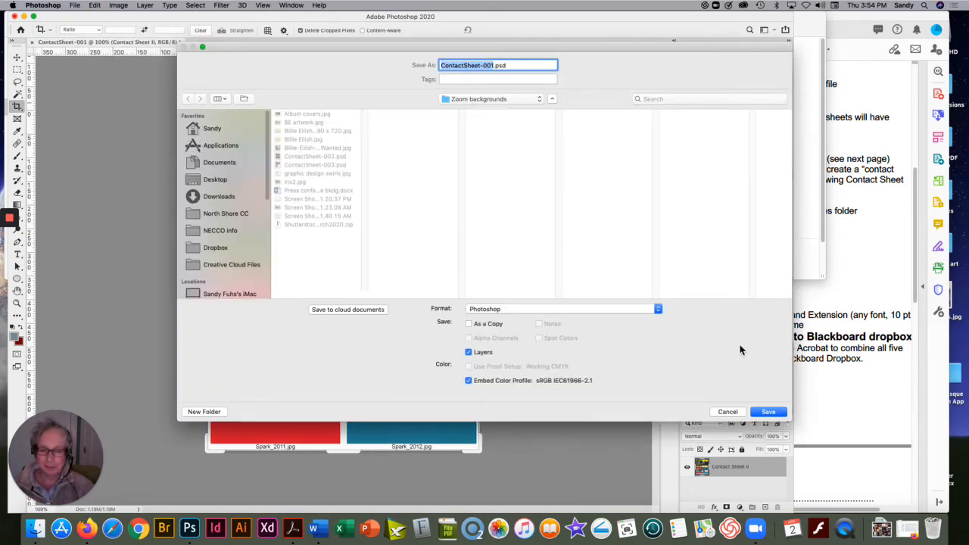
{"action": "left_click", "coordinate": [768, 412]}
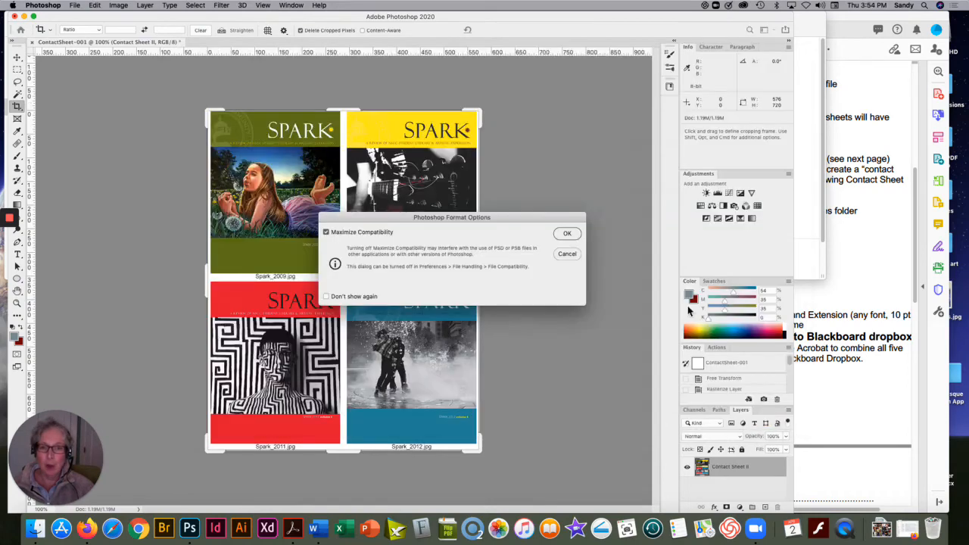
{"action": "left_click", "coordinate": [564, 233]}
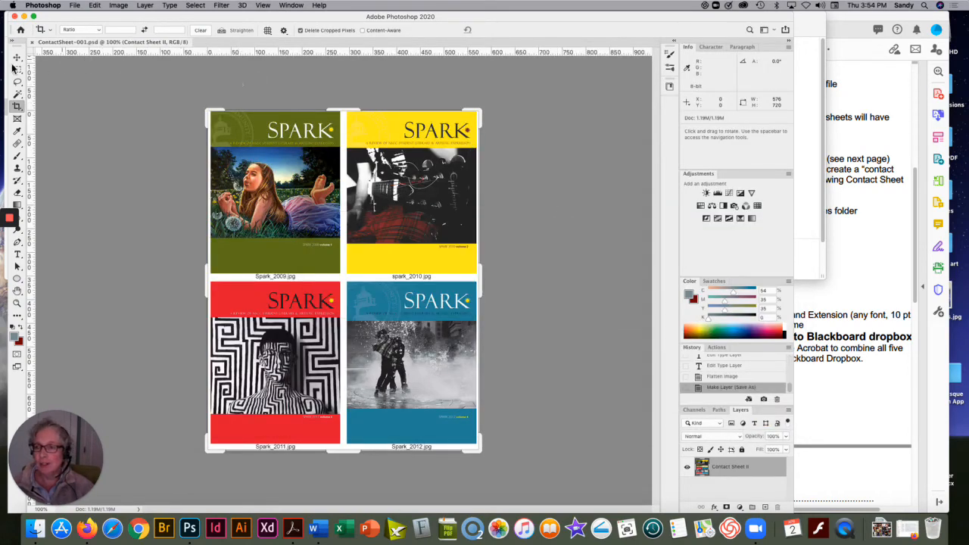
{"action": "left_click", "coordinate": [33, 42]}
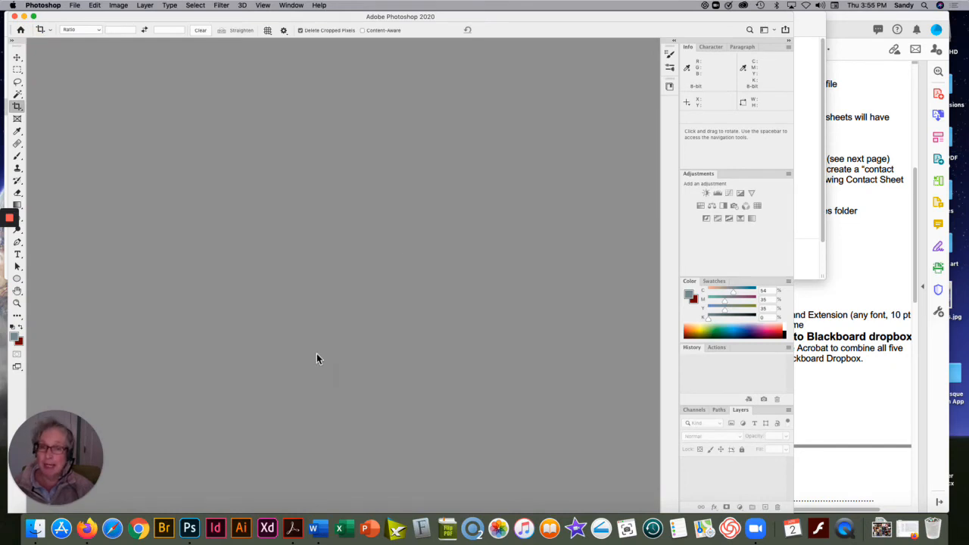
Switch to Acrobat Pro DC, close the assignment PDF and move the Acrobat window over the empty Photoshop workspace
{"action": "left_click", "coordinate": [292, 528]}
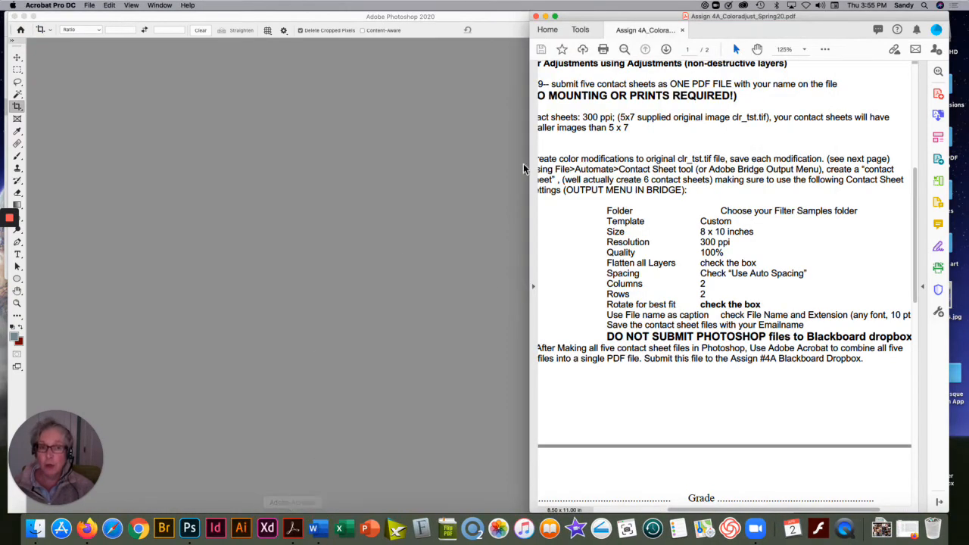
{"action": "left_click", "coordinate": [682, 31]}
{"action": "left_click_drag", "start_coordinate": [668, 30], "coordinate": [290, 42]}
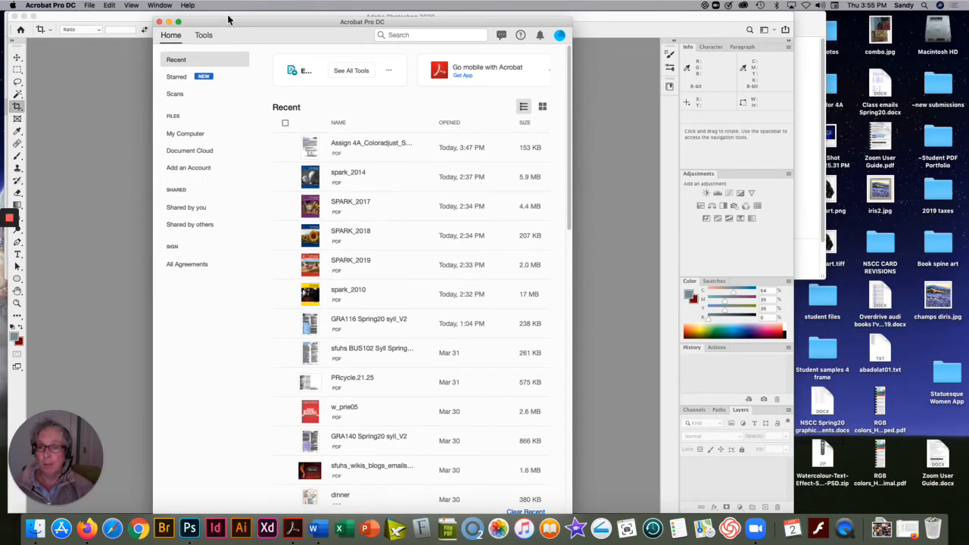
{"action": "left_click_drag", "start_coordinate": [228, 20], "coordinate": [151, 17]}
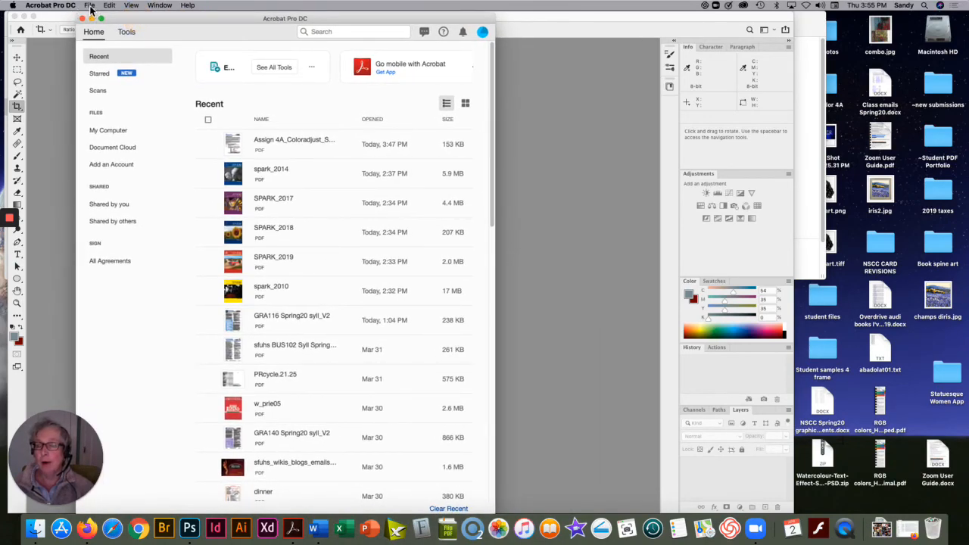
Start creating a single PDF by combining files
{"action": "left_click", "coordinate": [90, 7]}
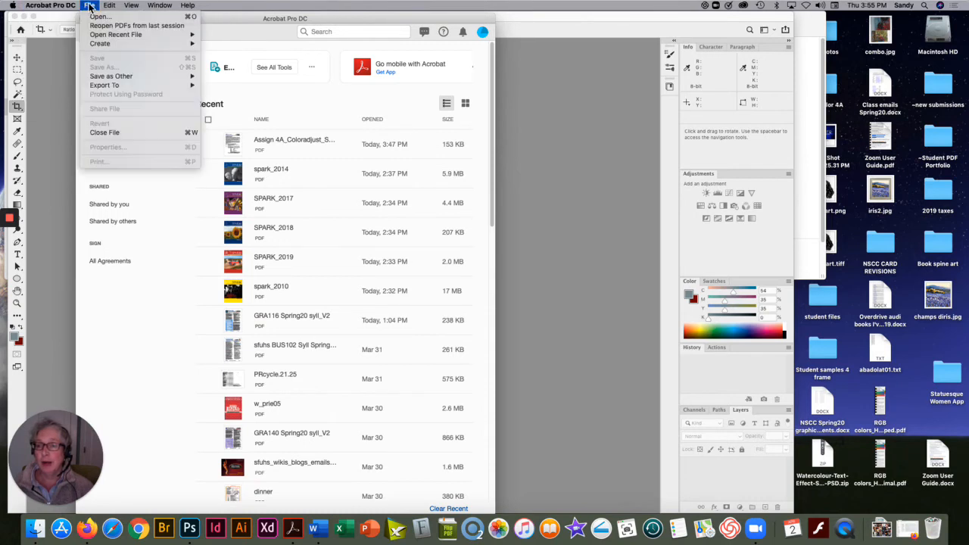
{"action": "mouse_move", "coordinate": [109, 47]}
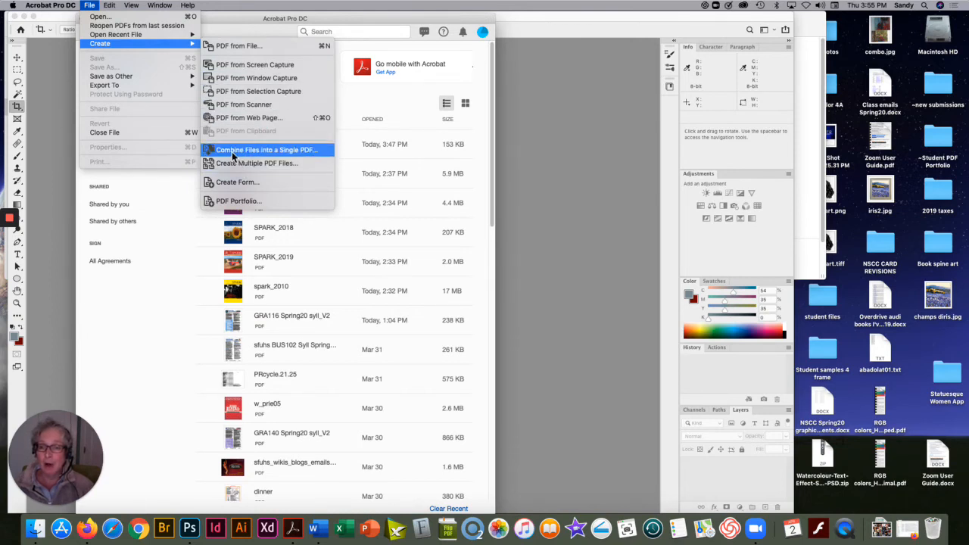
{"action": "left_click", "coordinate": [309, 152]}
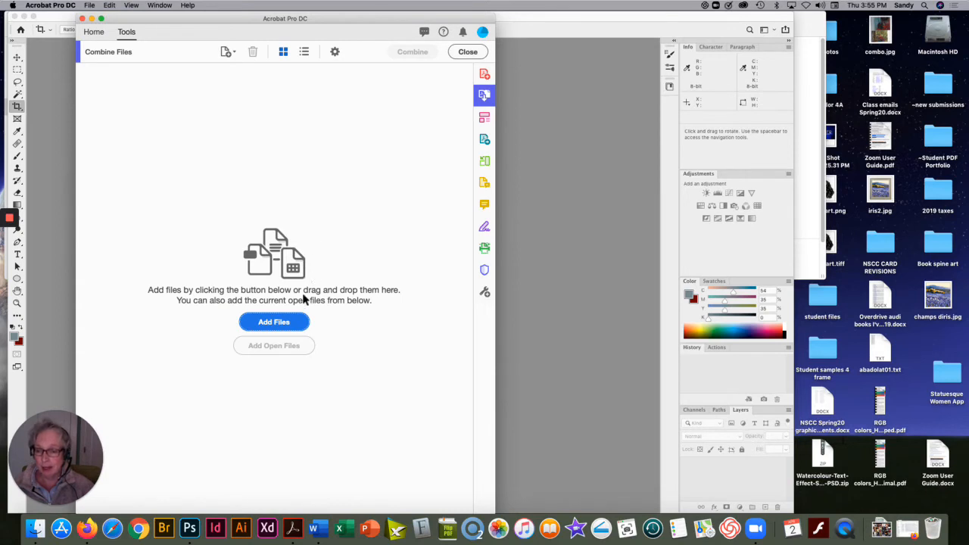
Start adding files to the combined PDF and look for the contact sheets in the desktop folder Spark Mag covers
{"action": "left_click", "coordinate": [268, 324]}
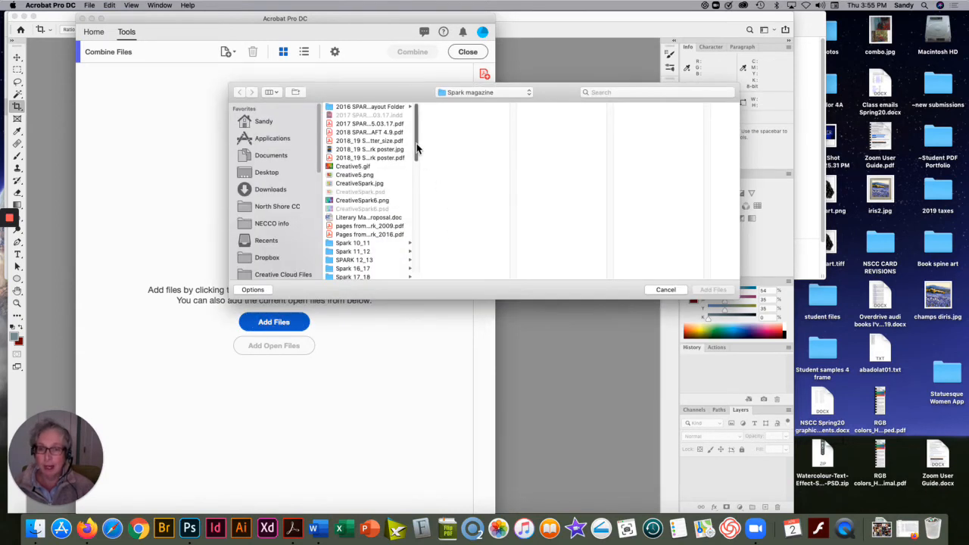
{"action": "mouse_move", "coordinate": [416, 144]}
{"action": "left_mouse_down"}
{"action": "mouse_move", "coordinate": [424, 219]}
{"action": "mouse_move", "coordinate": [425, 144]}
{"action": "left_mouse_up"}
{"action": "left_click", "coordinate": [274, 176]}
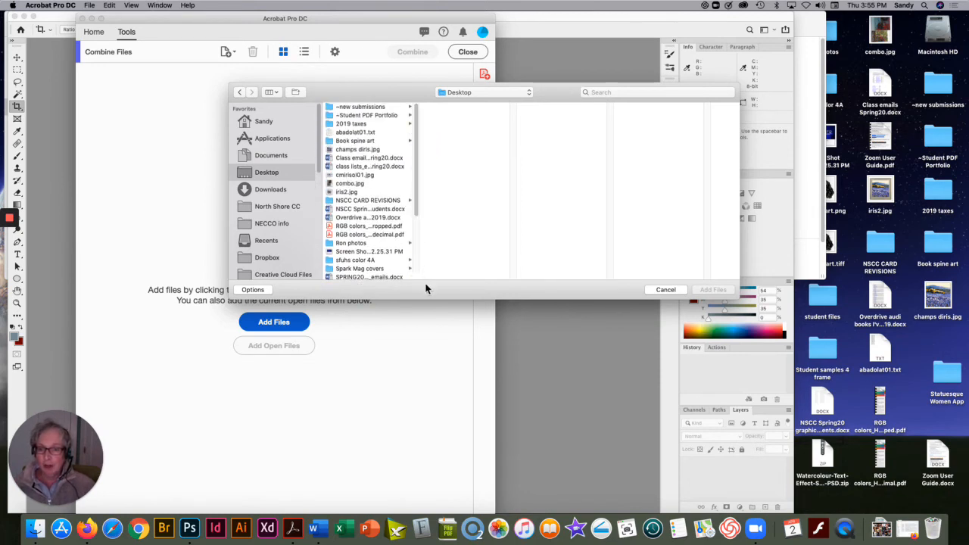
{"action": "left_click_drag", "start_coordinate": [417, 277], "coordinate": [456, 271]}
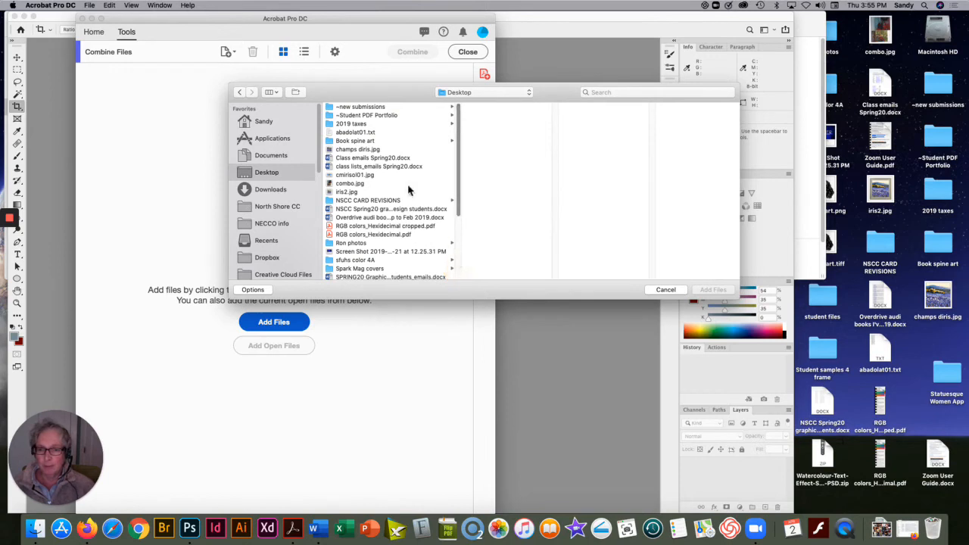
{"action": "left_click_drag", "start_coordinate": [457, 188], "coordinate": [449, 166]}
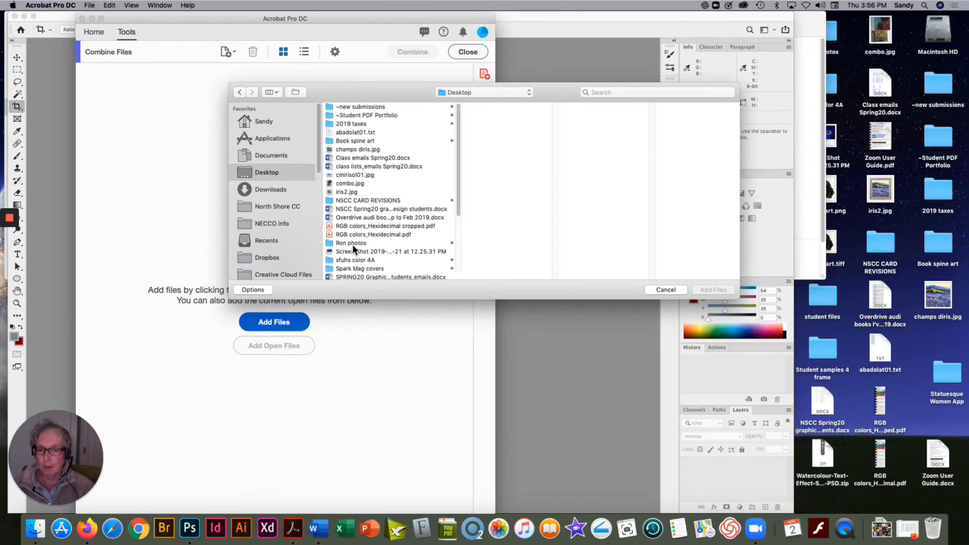
{"action": "scroll", "coordinate": [385, 238], "scroll_direction": "down", "scroll_amount": 5}
{"action": "left_click", "coordinate": [360, 194]}
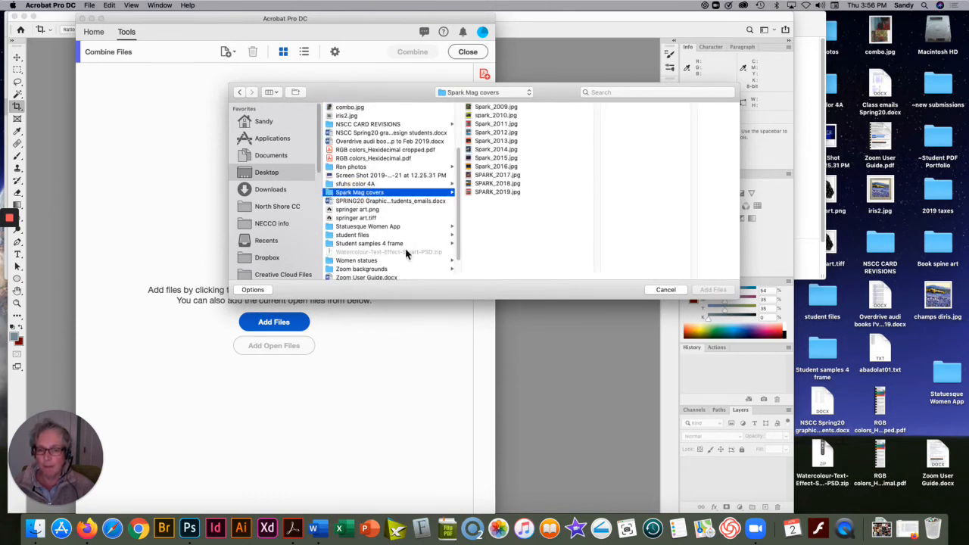
{"action": "scroll", "coordinate": [450, 212], "scroll_direction": "up", "scroll_amount": 5}
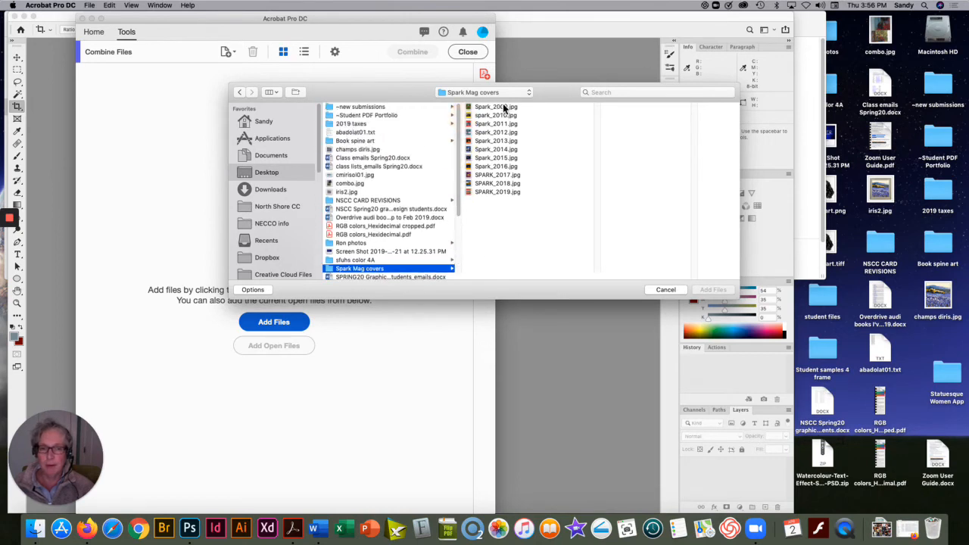
Try to find the contact sheet files by searching the Mac for "contact", and cancel the file selection
{"action": "left_click", "coordinate": [605, 92]}
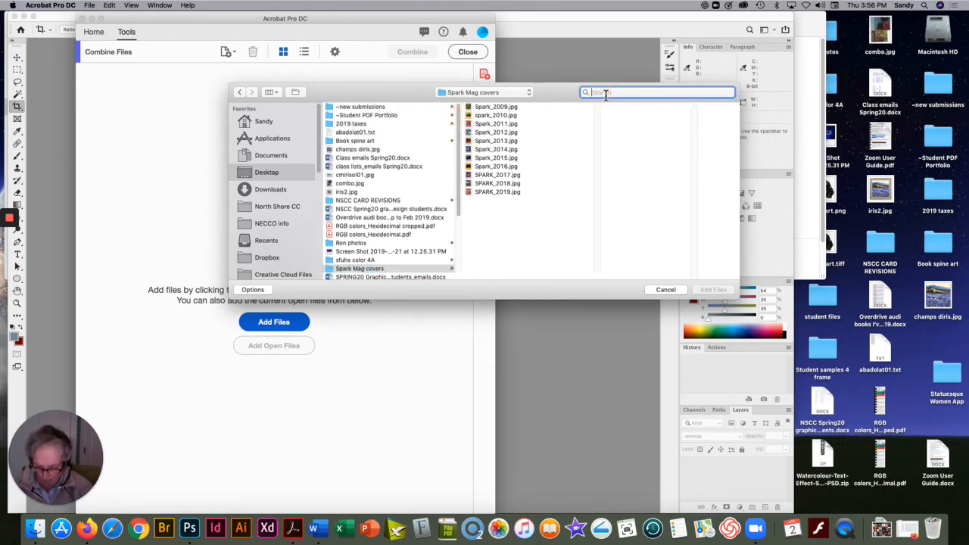
{"action": "type", "text": "contact"}
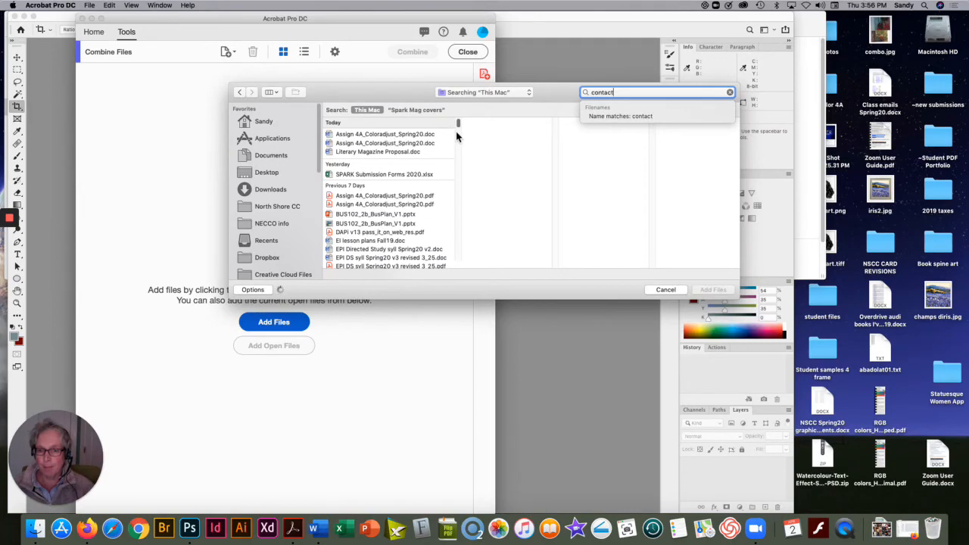
{"action": "mouse_move", "coordinate": [459, 125]}
{"action": "left_mouse_down"}
{"action": "mouse_move", "coordinate": [461, 141]}
{"action": "mouse_move", "coordinate": [460, 121]}
{"action": "left_mouse_up"}
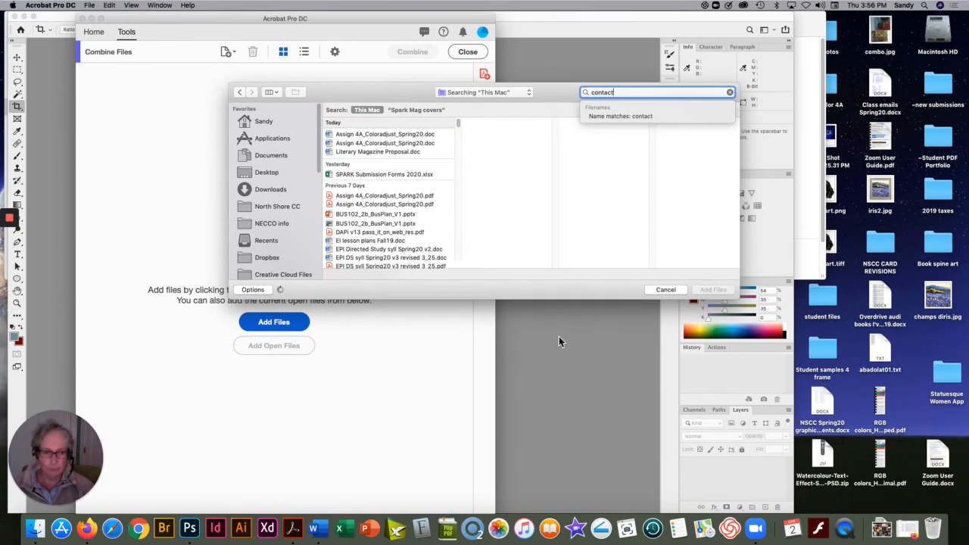
{"action": "left_click", "coordinate": [665, 292]}
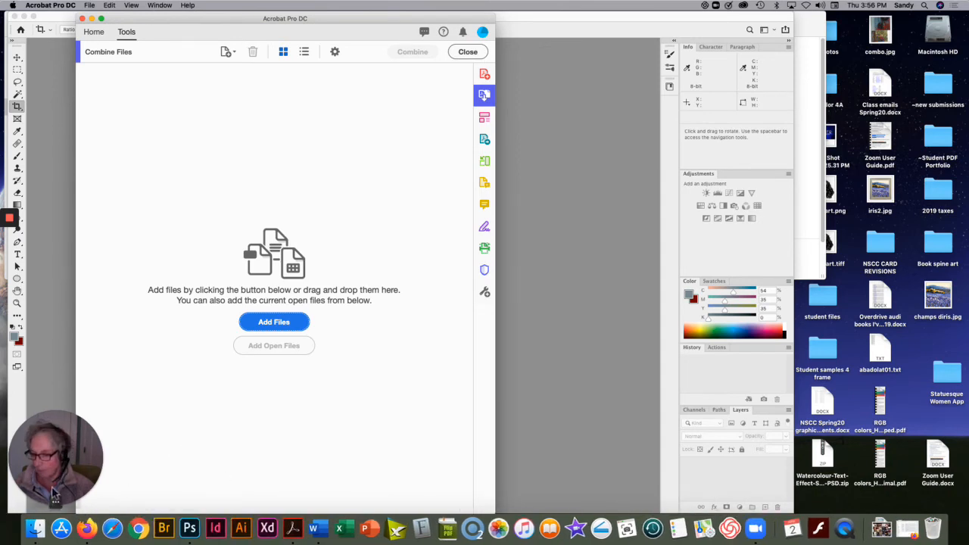
{"action": "mouse_move", "coordinate": [55, 501]}
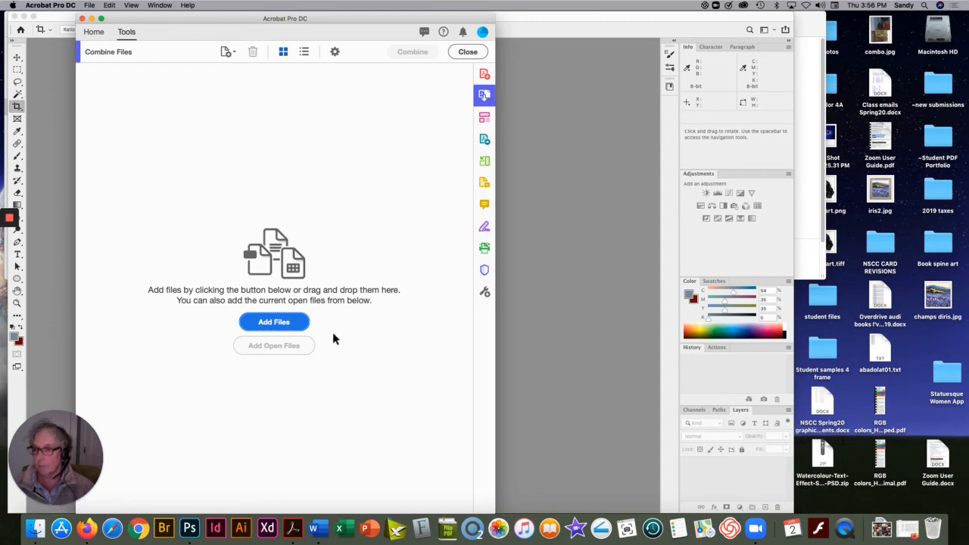
{"action": "mouse_move", "coordinate": [9, 219]}
{"action": "left_click", "coordinate": [10, 239]}
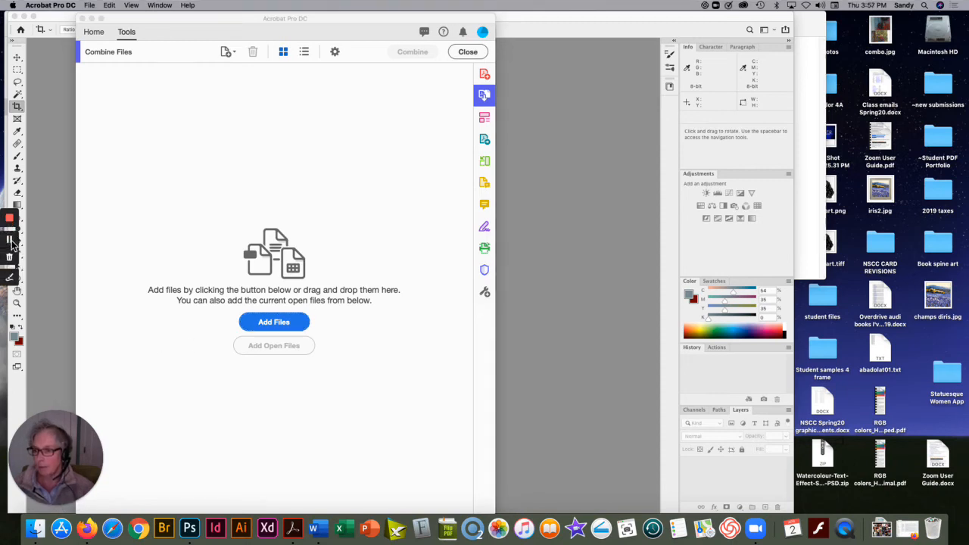
Try to add the contact sheet files from the Desktop folder to the combined PDF
{"action": "left_click", "coordinate": [283, 324]}
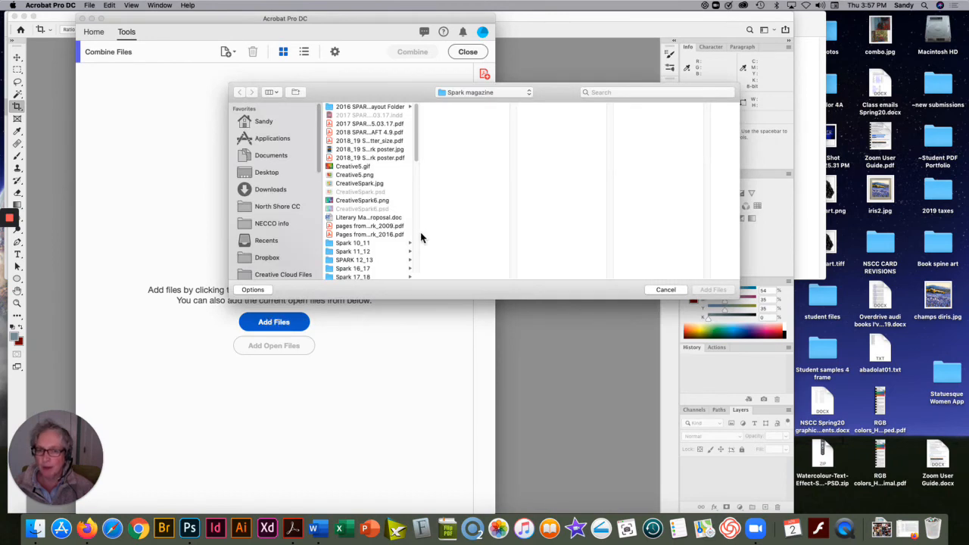
{"action": "left_click", "coordinate": [267, 174]}
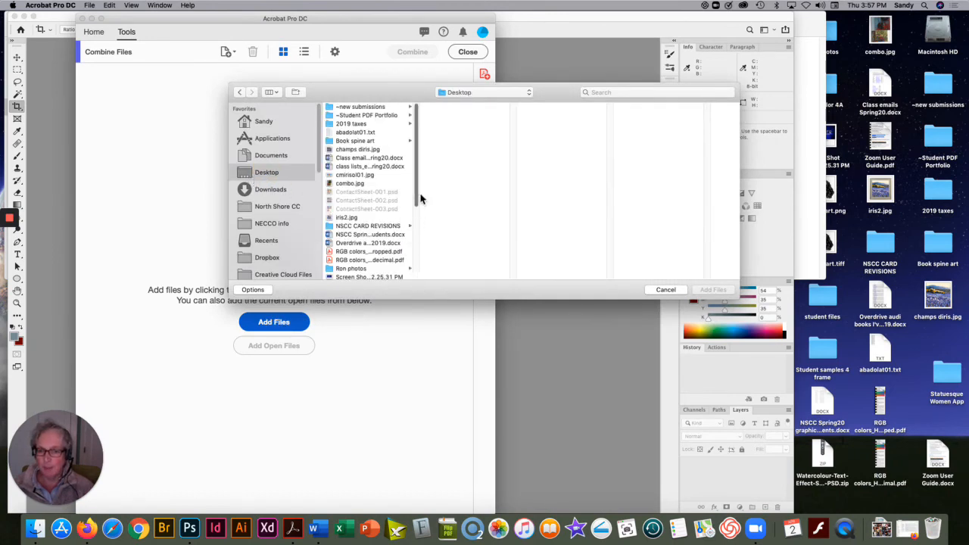
{"action": "mouse_move", "coordinate": [419, 202]}
{"action": "left_mouse_down"}
{"action": "mouse_move", "coordinate": [417, 277]}
{"action": "mouse_move", "coordinate": [414, 215]}
{"action": "left_mouse_up"}
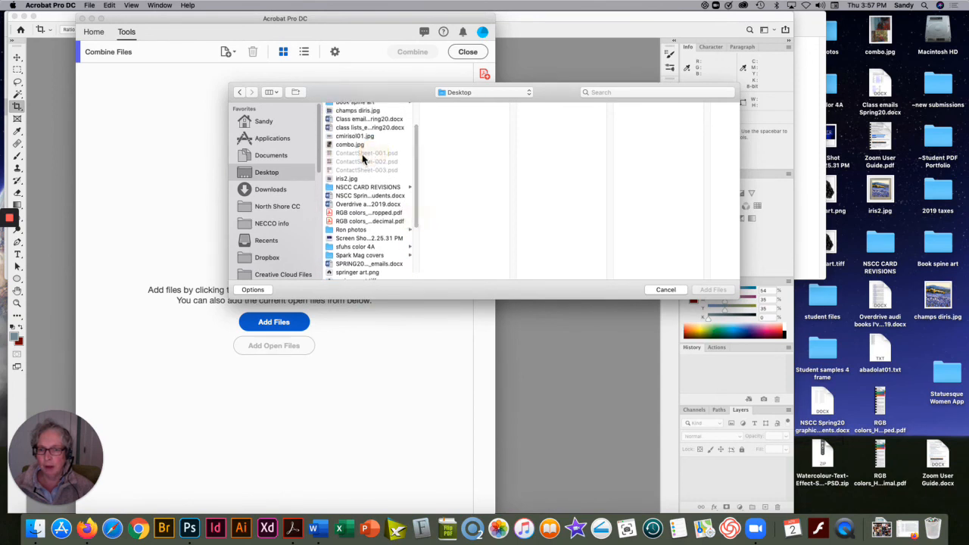
{"action": "mouse_move", "coordinate": [4, 235]}
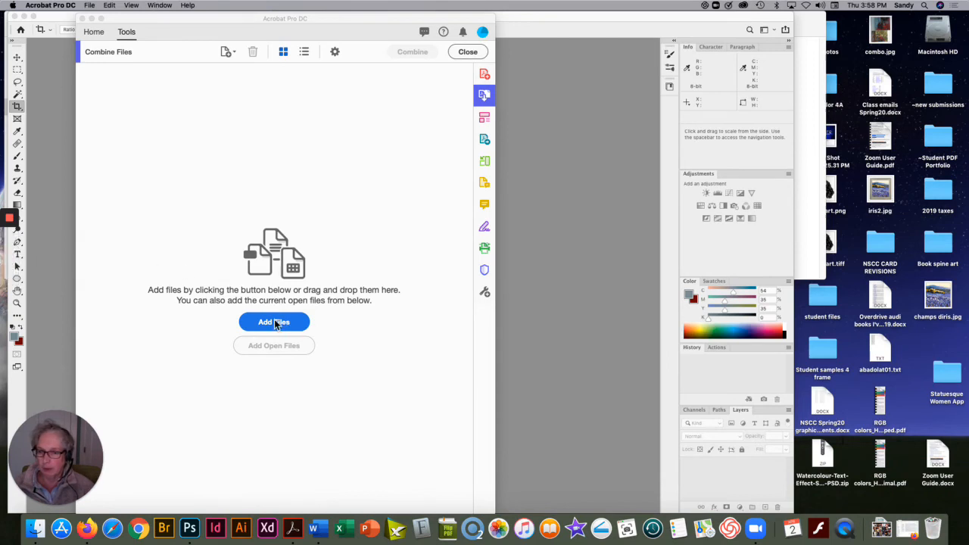
Add ContactSheet-001.jpg, ContactSheet-002.jpg and ContactSheet-003.jpg from the Desktop and combine them into a single PDF
{"action": "left_click", "coordinate": [274, 322]}
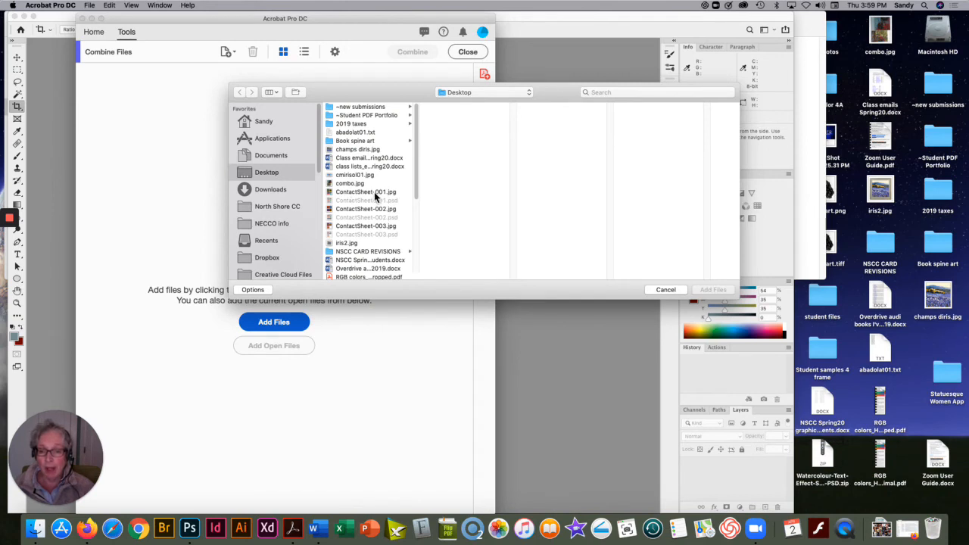
{"action": "left_click", "coordinate": [374, 194]}
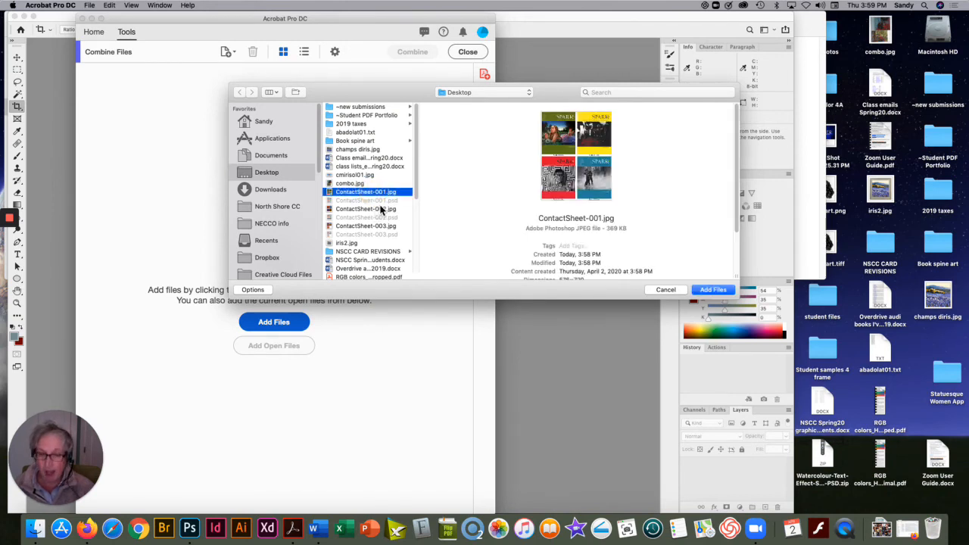
{"action": "left_click", "coordinate": [383, 209], "text": "super"}
{"action": "left_click", "coordinate": [377, 226], "text": "super"}
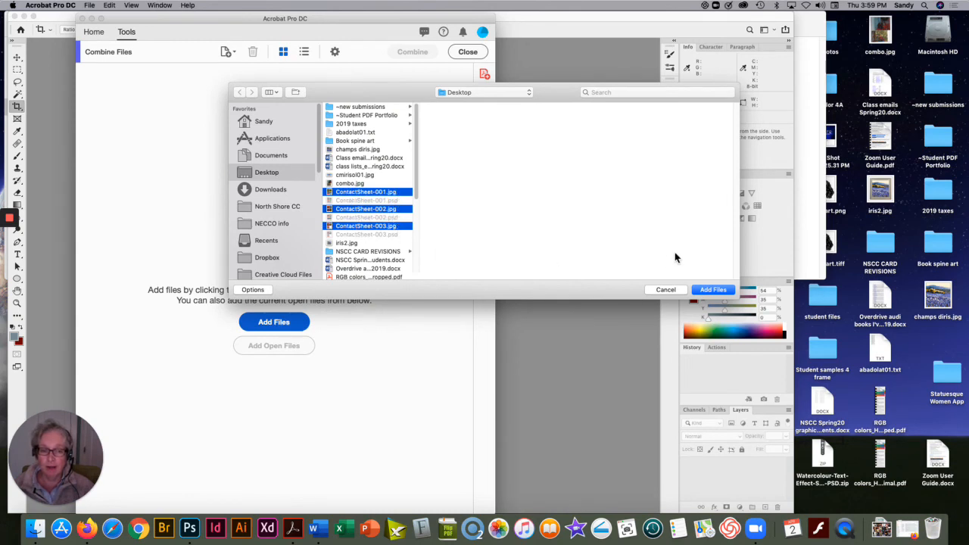
{"action": "left_click", "coordinate": [710, 290]}
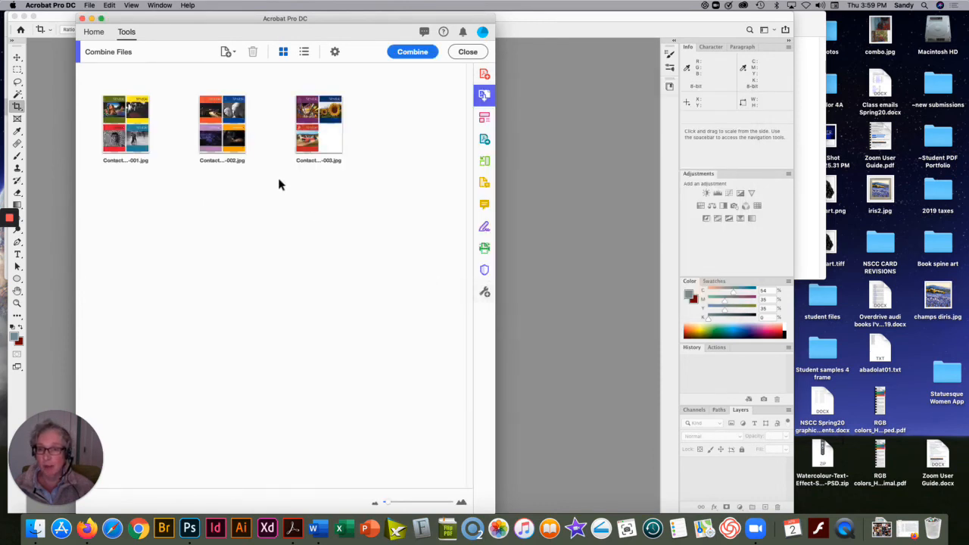
{"action": "left_click", "coordinate": [420, 55]}
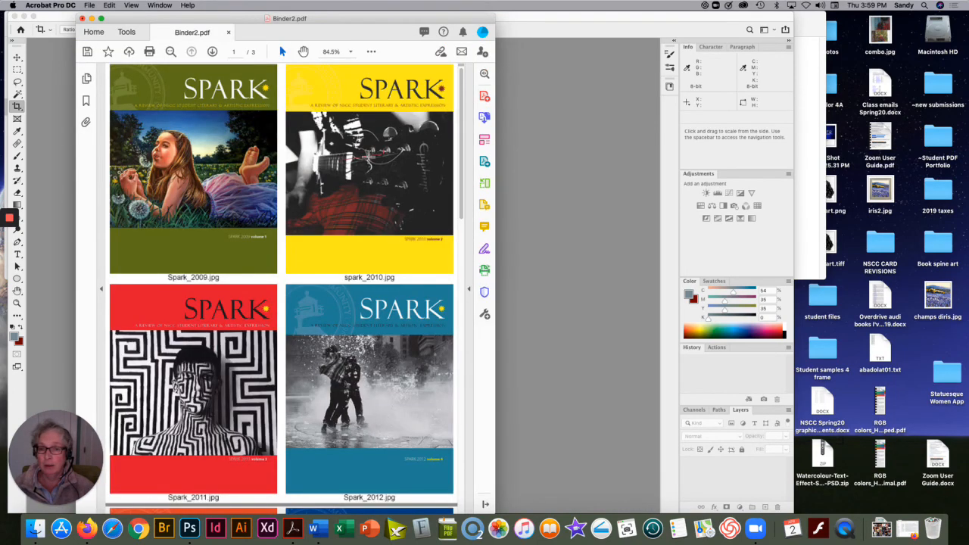
Show the page thumbnails of the combined PDF and use them to view each contact sheet page
{"action": "left_click", "coordinate": [87, 80]}
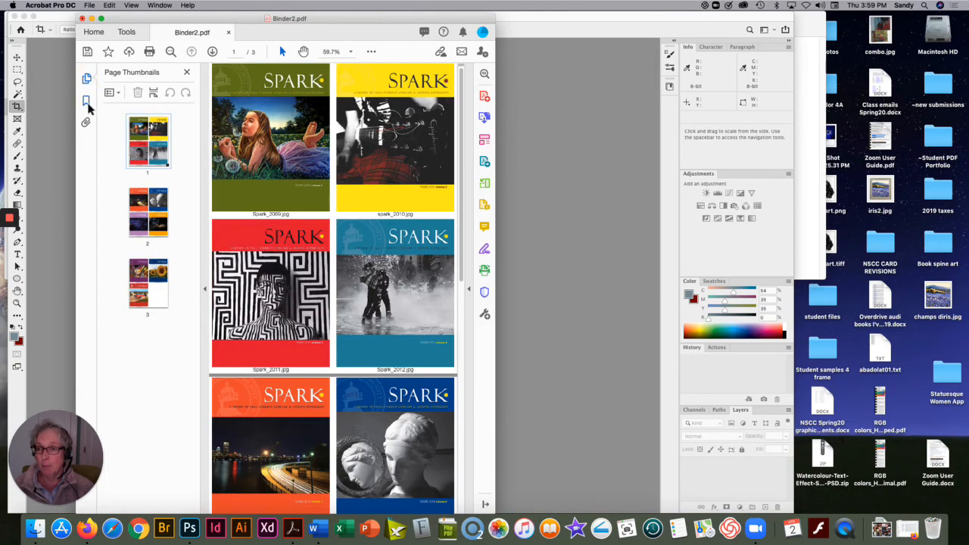
{"action": "left_click", "coordinate": [148, 211]}
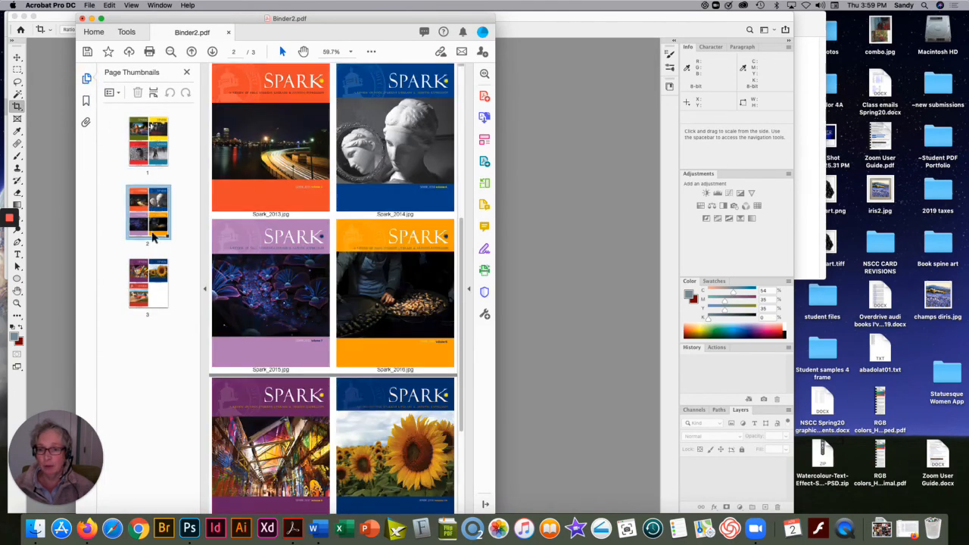
{"action": "left_click", "coordinate": [149, 280]}
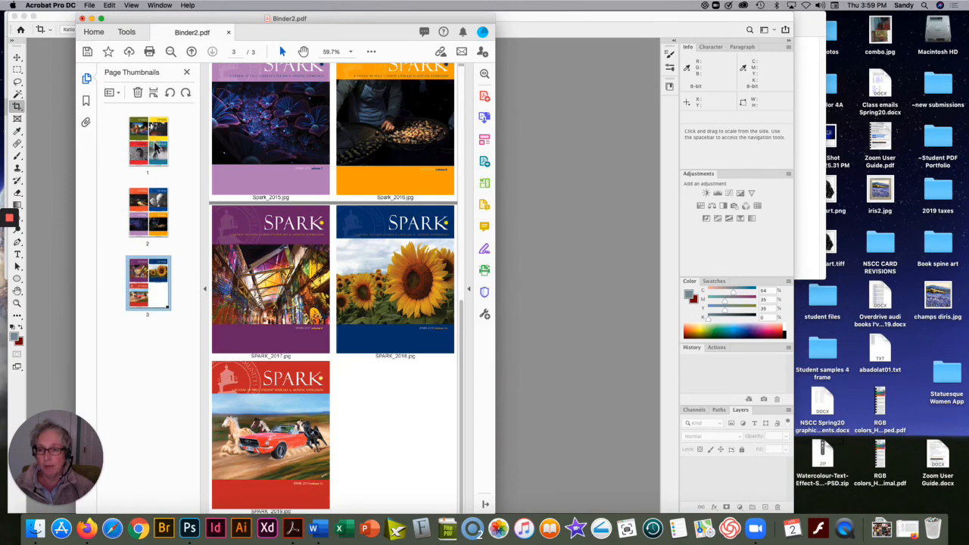
{"action": "left_click", "coordinate": [151, 142]}
{"action": "left_click", "coordinate": [152, 212]}
{"action": "left_click", "coordinate": [151, 267]}
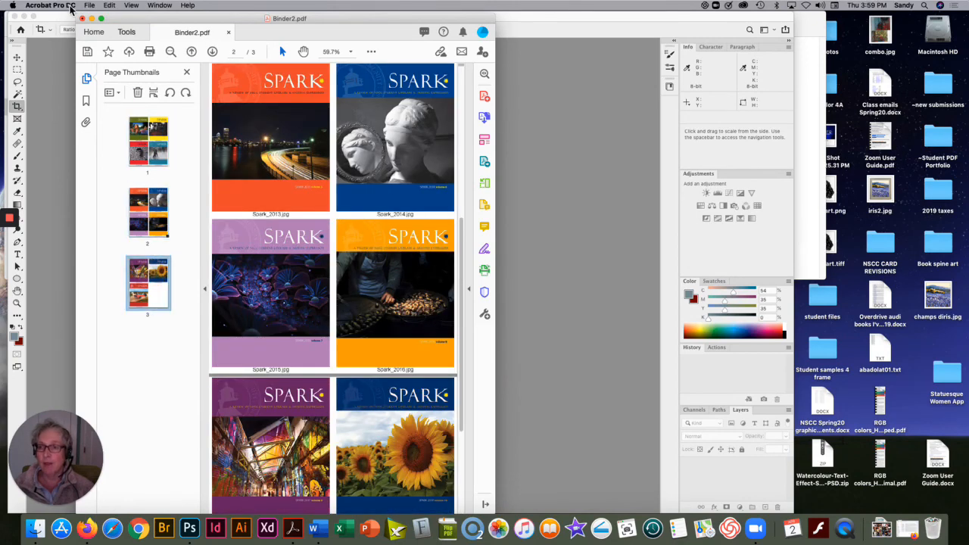
Save the combined PDF to the Desktop under the name Spark Mags cover
{"action": "left_click", "coordinate": [89, 6]}
{"action": "left_click", "coordinate": [107, 68]}
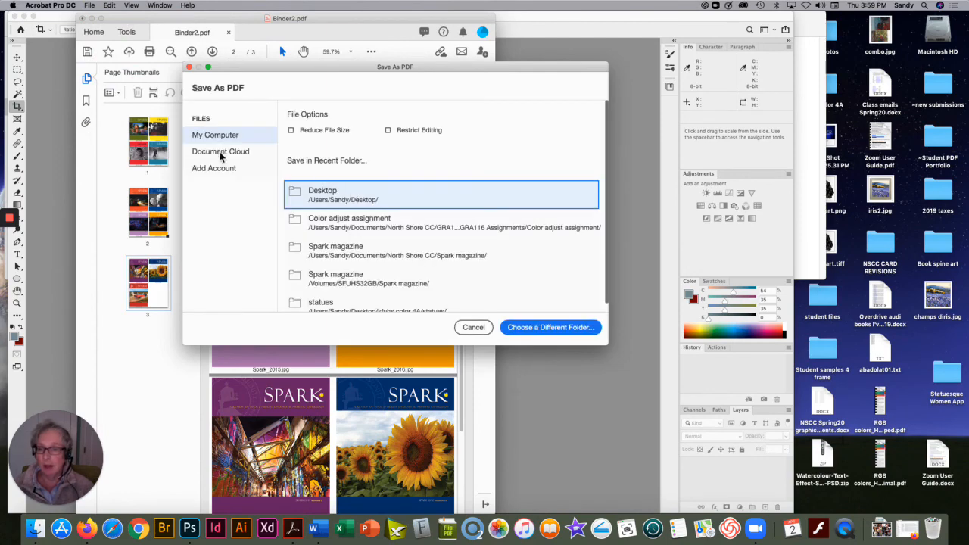
{"action": "left_click", "coordinate": [560, 329]}
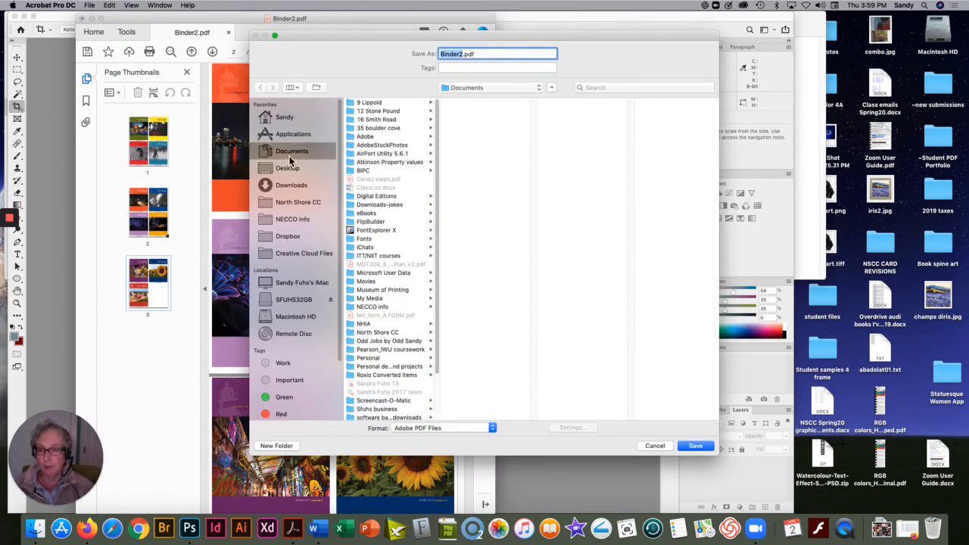
{"action": "left_click", "coordinate": [287, 167]}
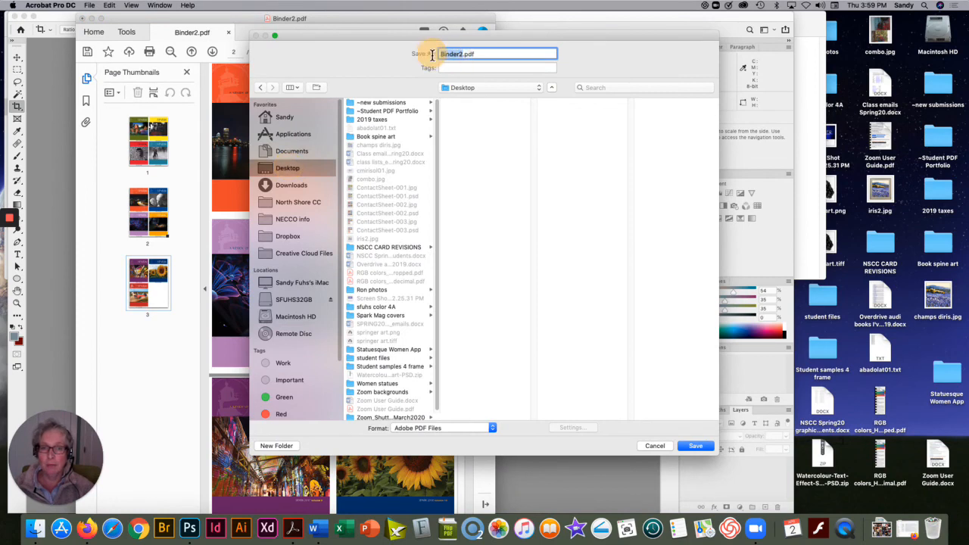
{"action": "type", "text": "Spark Mags cov"}
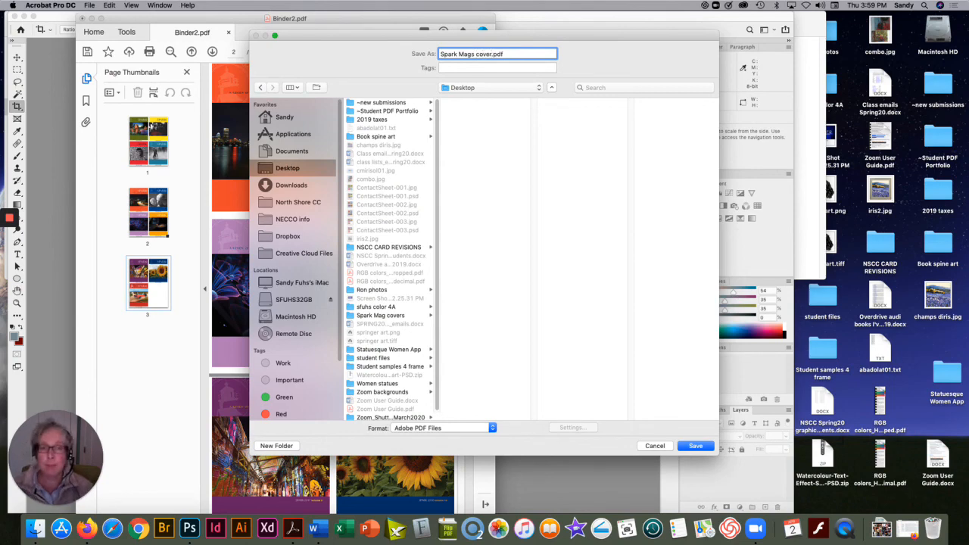
{"action": "left_click", "coordinate": [696, 446]}
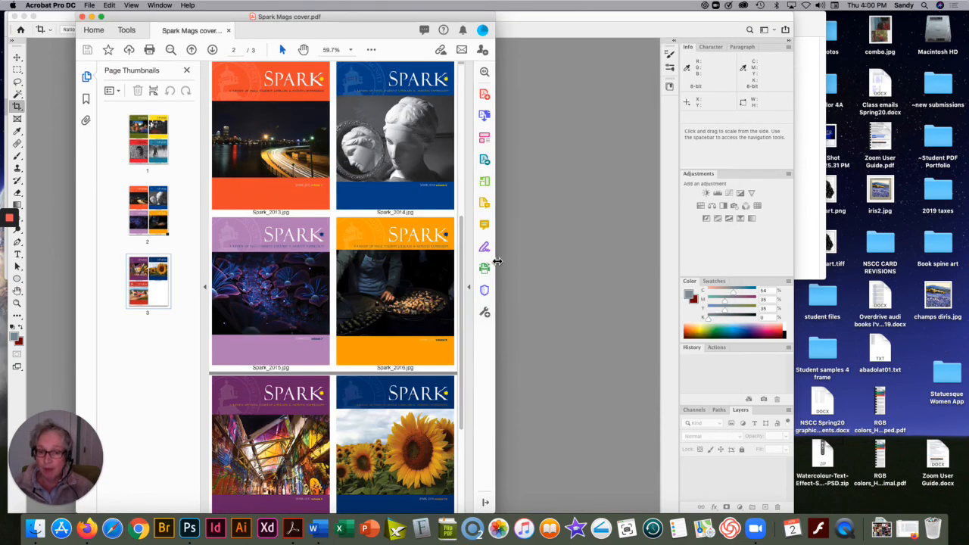
Widen the document window and look through the pages of the saved PDF
{"action": "left_click_drag", "start_coordinate": [493, 261], "coordinate": [588, 260]}
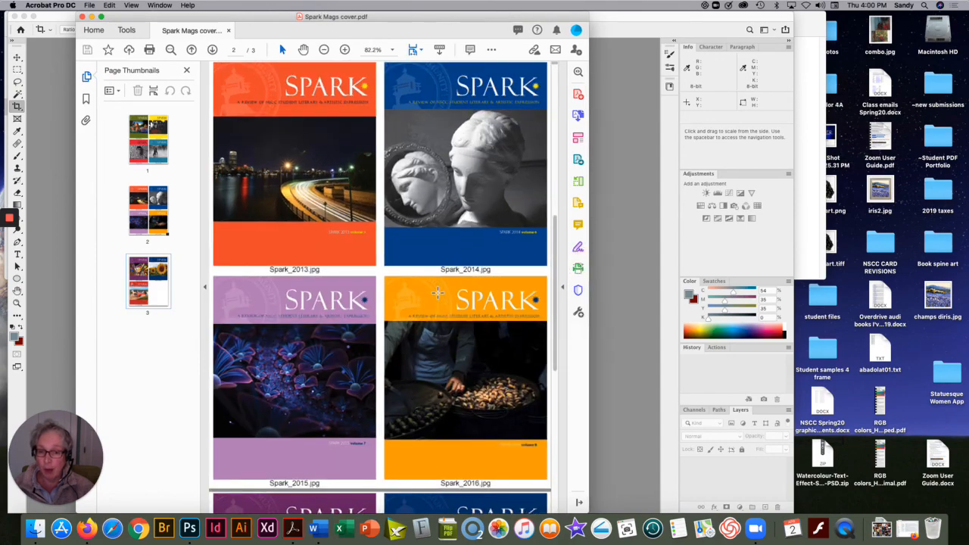
{"action": "scroll", "coordinate": [439, 295], "scroll_direction": "down", "scroll_amount": 5}
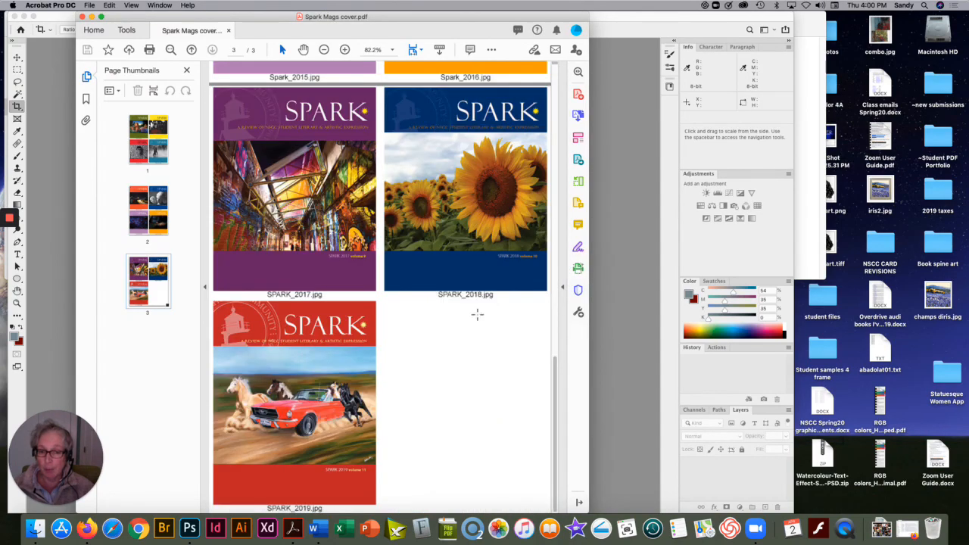
{"action": "left_click_drag", "start_coordinate": [556, 389], "coordinate": [555, 159]}
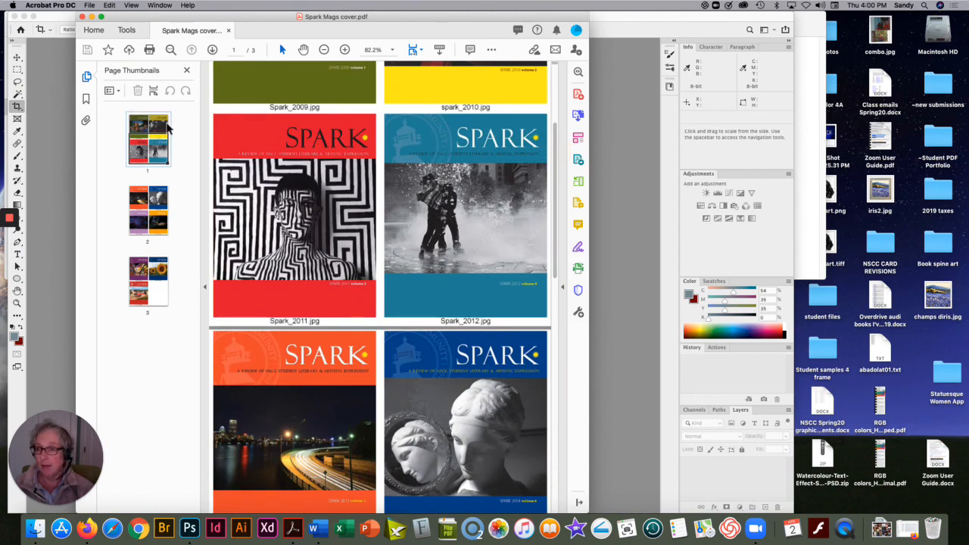
Check the PDF's file size in its document properties, close them and review the first pages again
{"action": "left_click", "coordinate": [90, 6]}
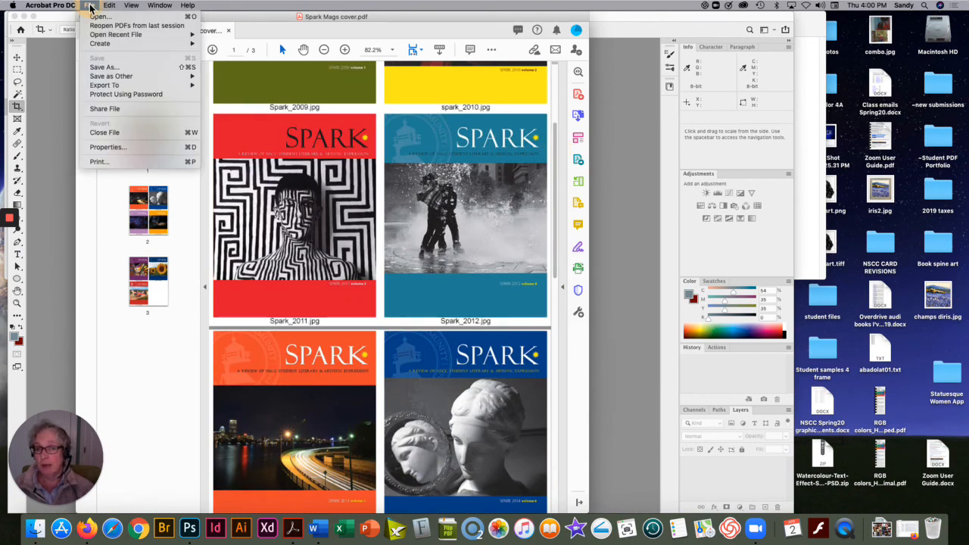
{"action": "left_click", "coordinate": [111, 148]}
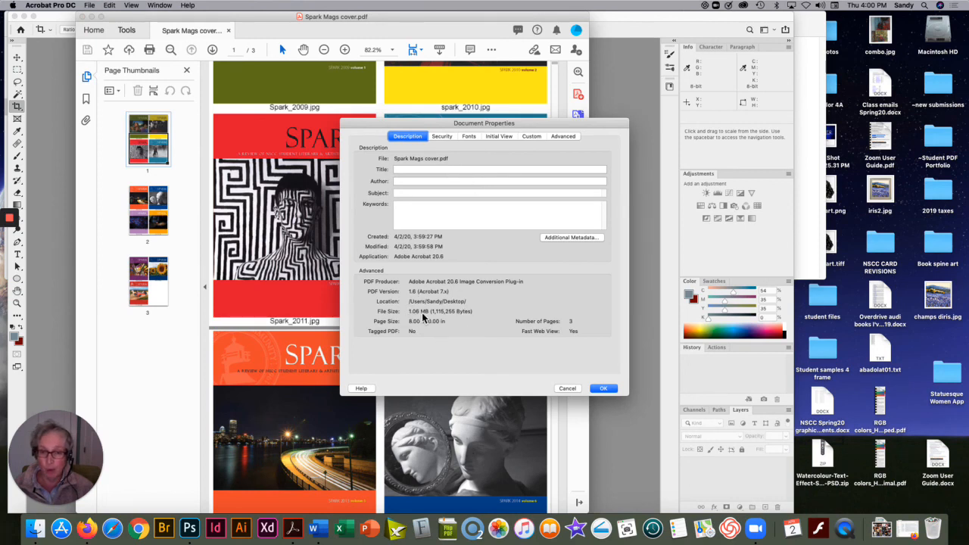
{"action": "left_click", "coordinate": [603, 388]}
{"action": "scroll", "coordinate": [557, 114], "scroll_direction": "up", "scroll_amount": 3}
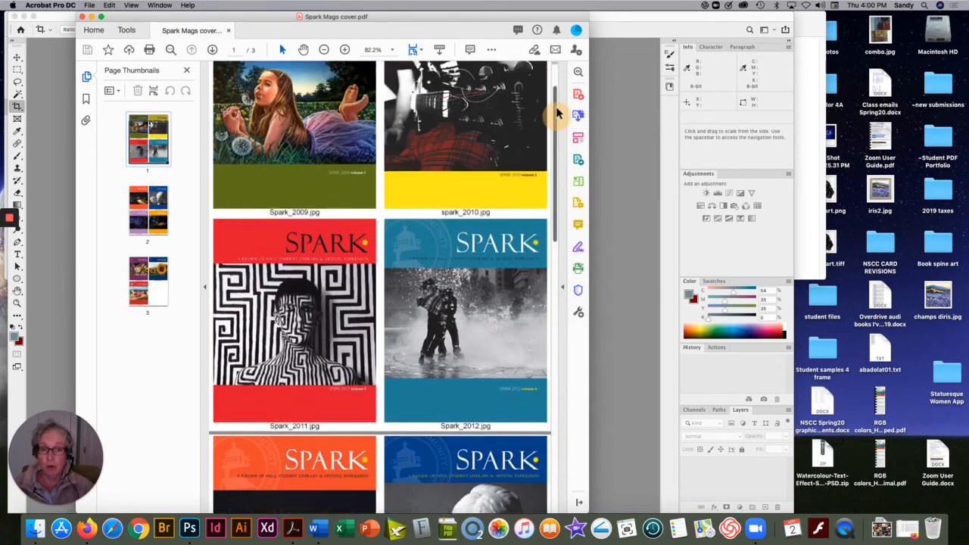
{"action": "scroll", "coordinate": [556, 113], "scroll_direction": "up", "scroll_amount": 2}
{"action": "left_click_drag", "start_coordinate": [555, 101], "coordinate": [561, 261]}
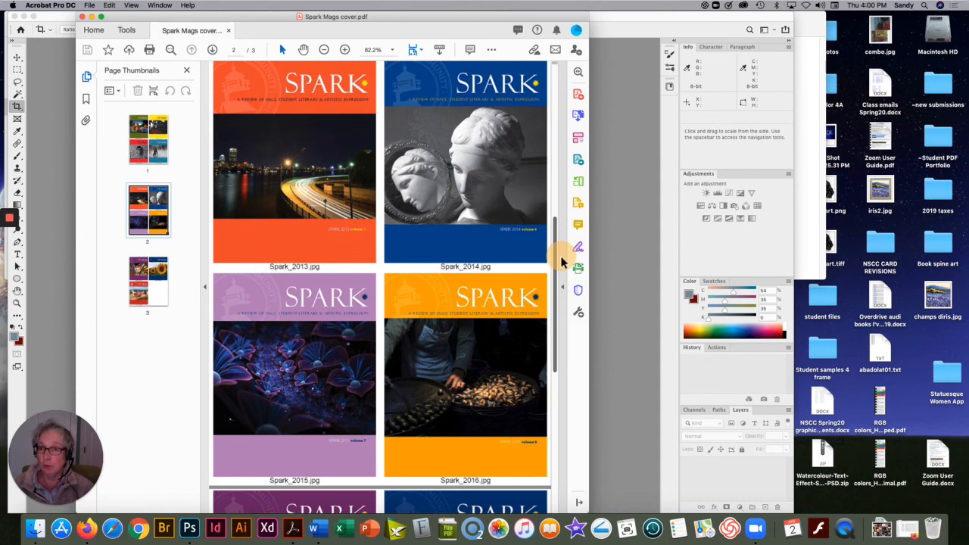